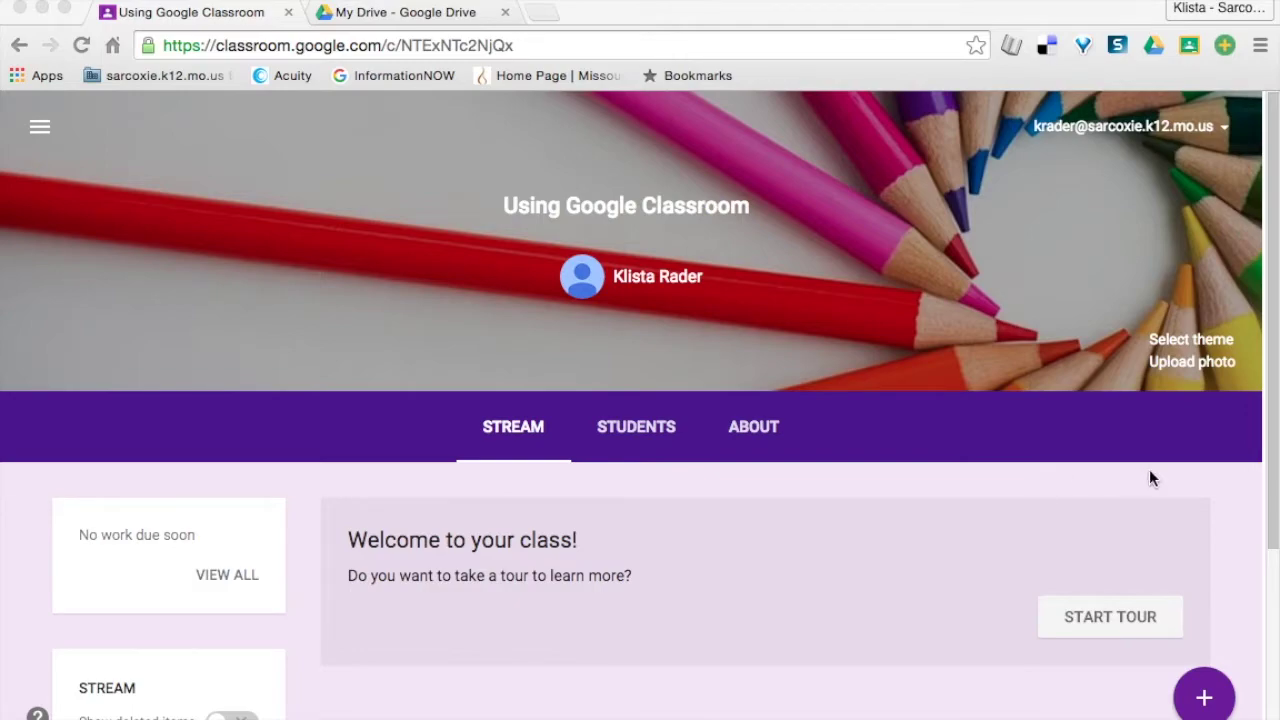
Expand the create menu in the Using Google Classroom stream and choose a new assignment.
{"action": "left_click", "coordinate": [1204, 699]}
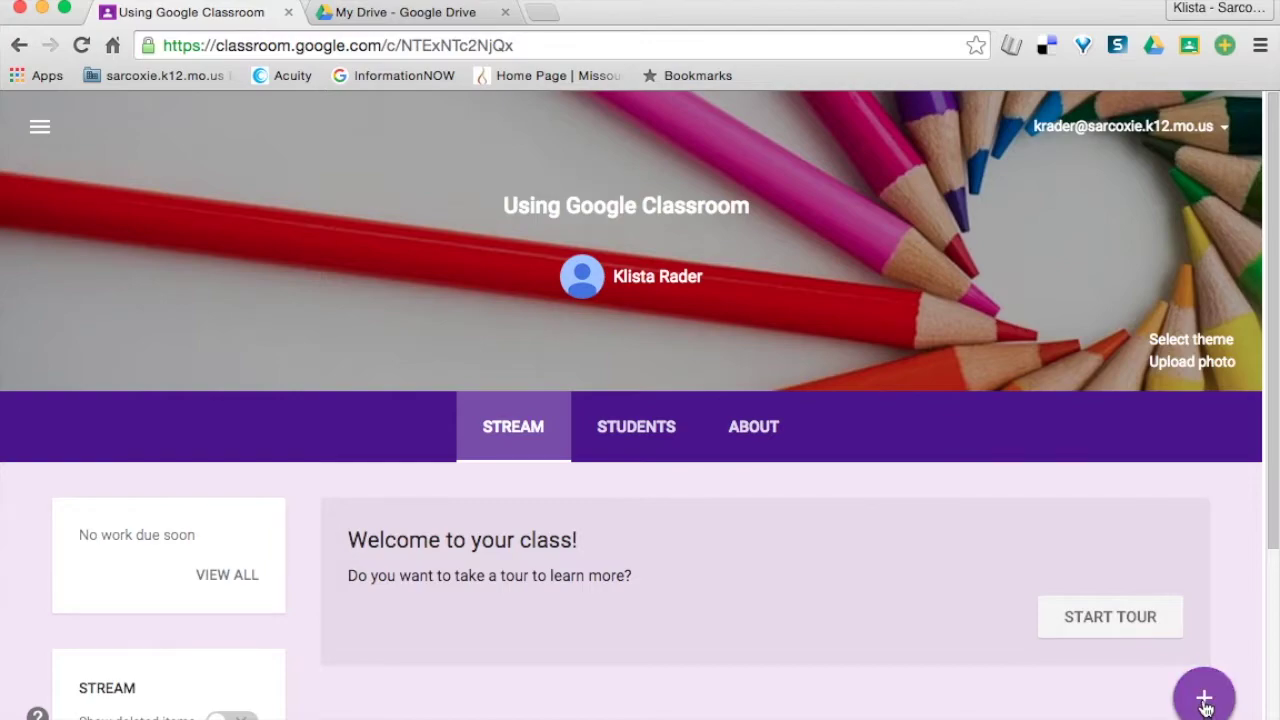
{"action": "mouse_move", "coordinate": [1204, 699]}
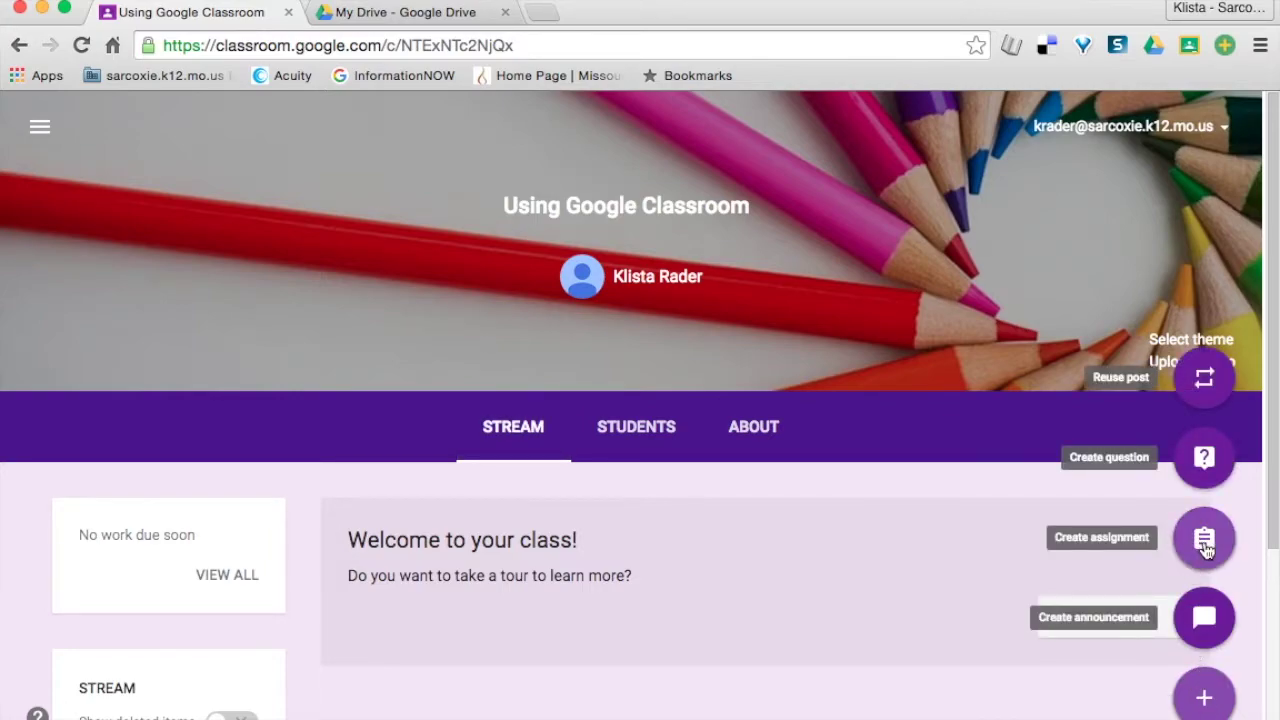
{"action": "left_click", "coordinate": [1204, 541]}
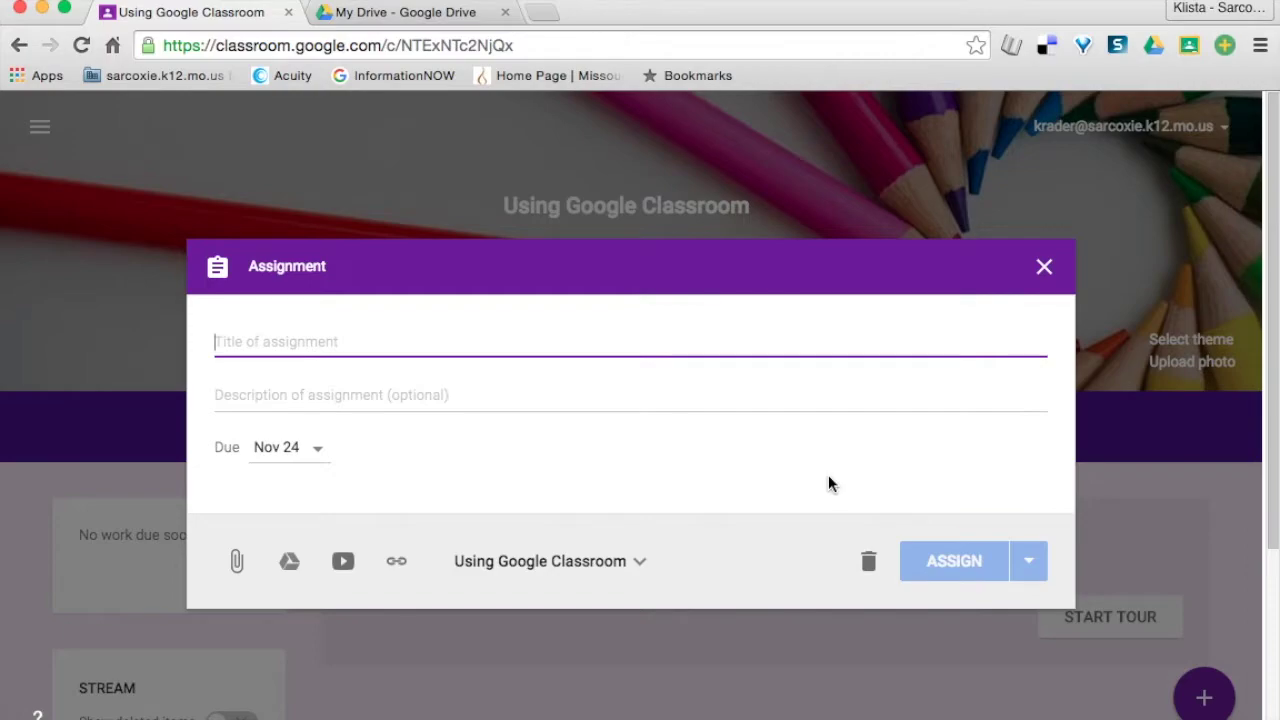
Title the assignment 'Research Notes' with description 'Activate background knowledge and take notes.'.
{"action": "type", "text": "R"}
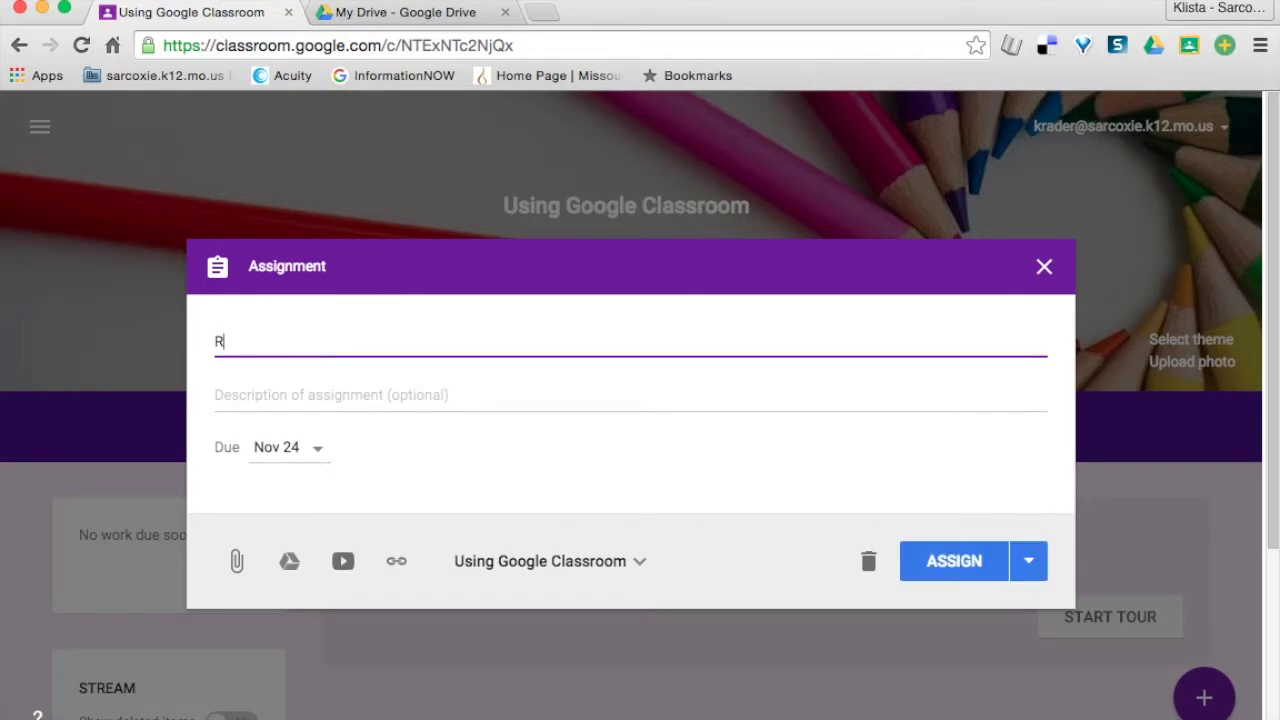
{"action": "type", "text": "esearch Notes"}
{"action": "left_click", "coordinate": [575, 397]}
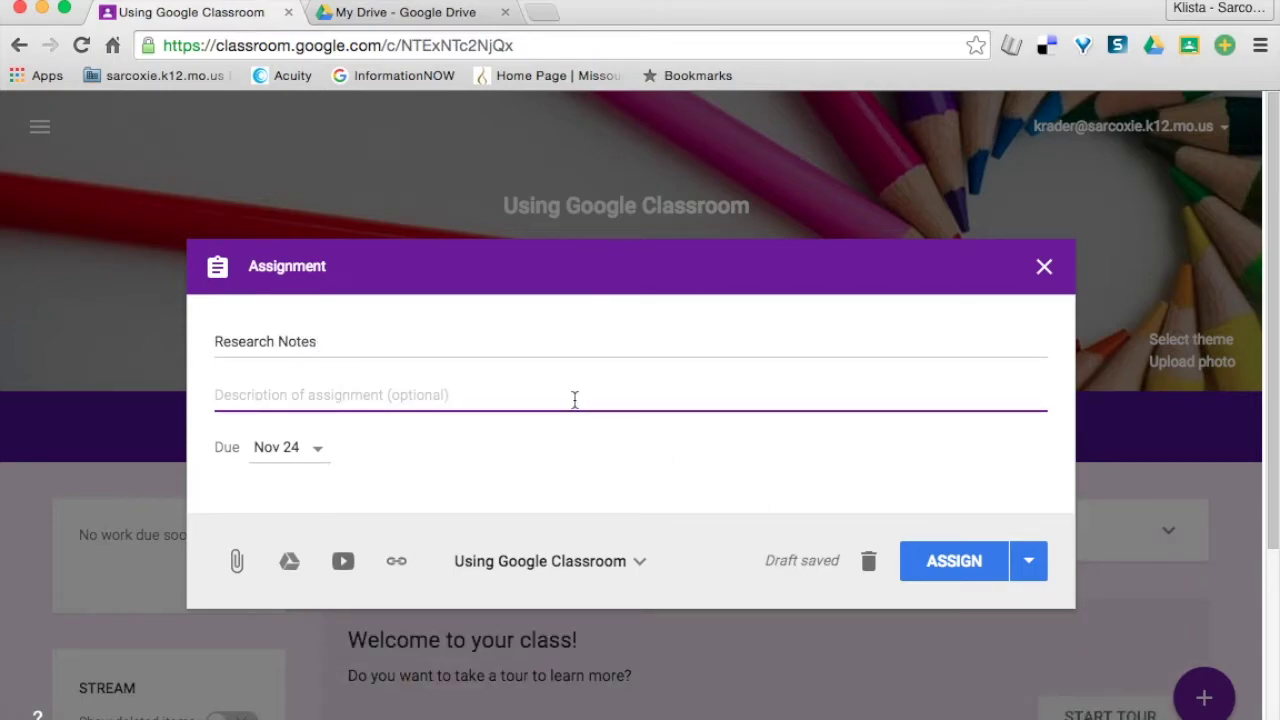
{"action": "type", "text": "Activa"}
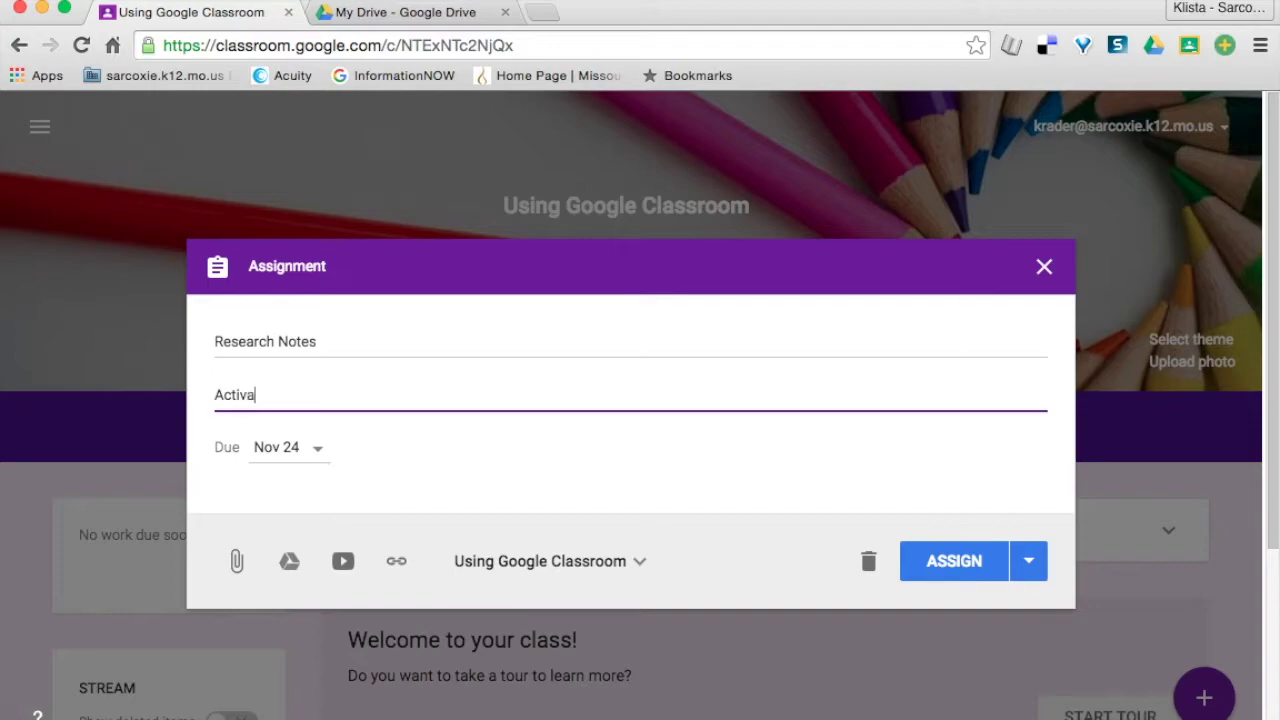
{"action": "type", "text": "te background know"}
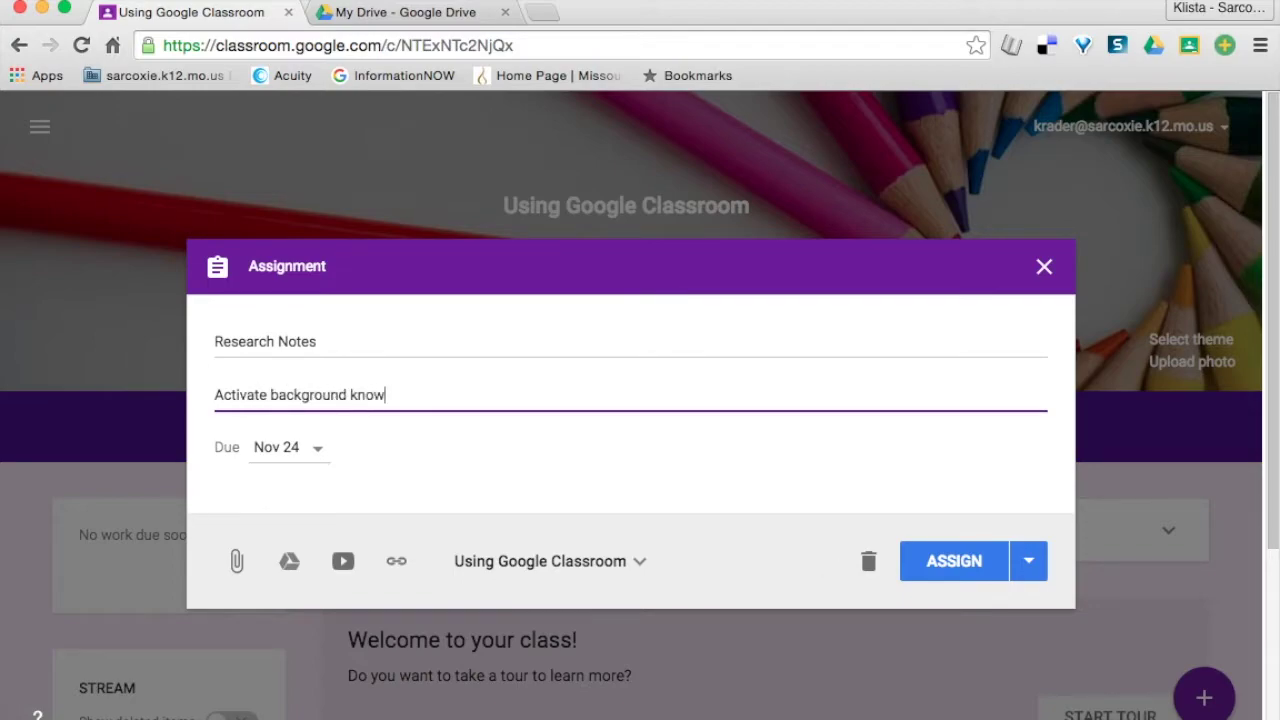
{"action": "type", "text": "ledge and take notes."}
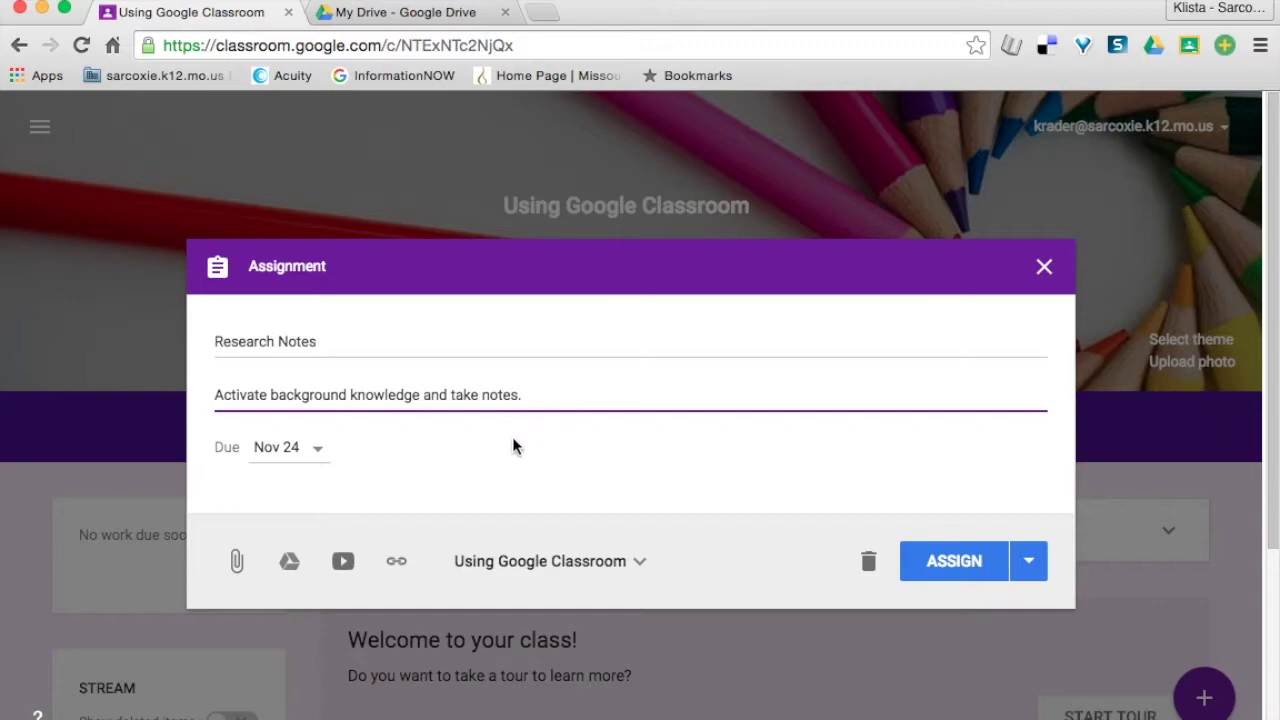
Set the assignment due date to Nov 24 with a 9:30 AM due time.
{"action": "left_click", "coordinate": [317, 448]}
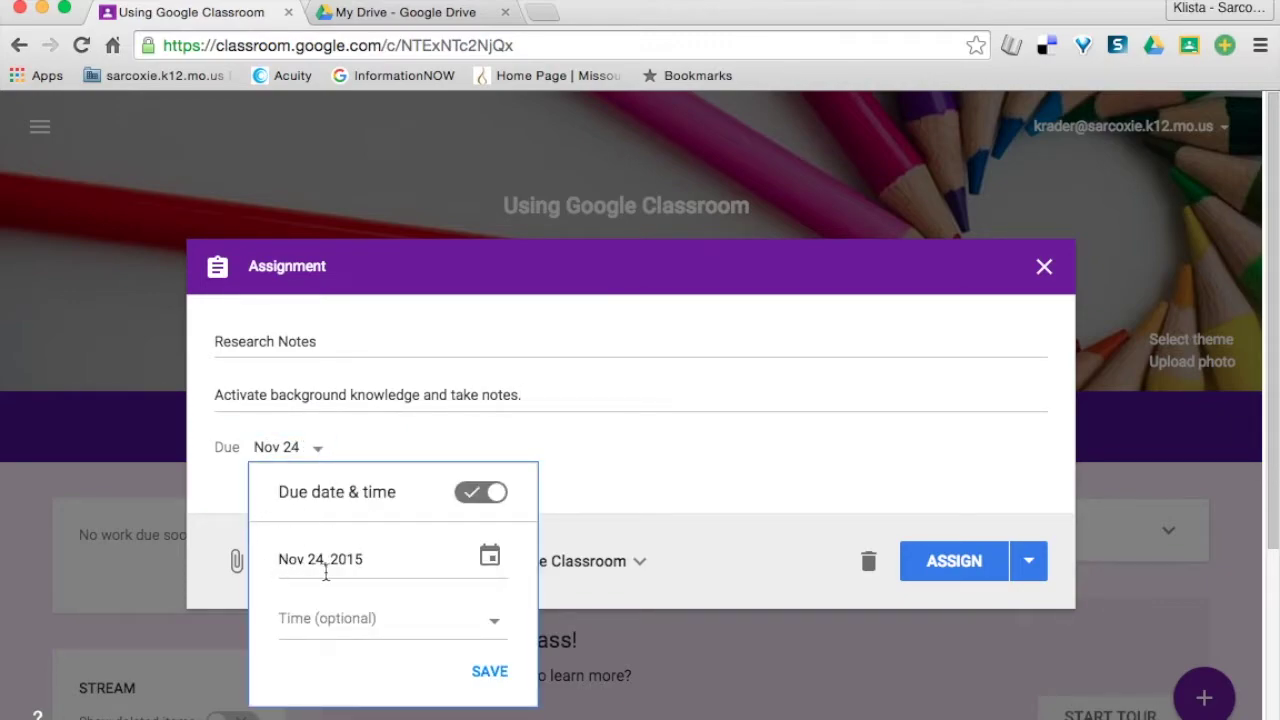
{"action": "left_click", "coordinate": [417, 622]}
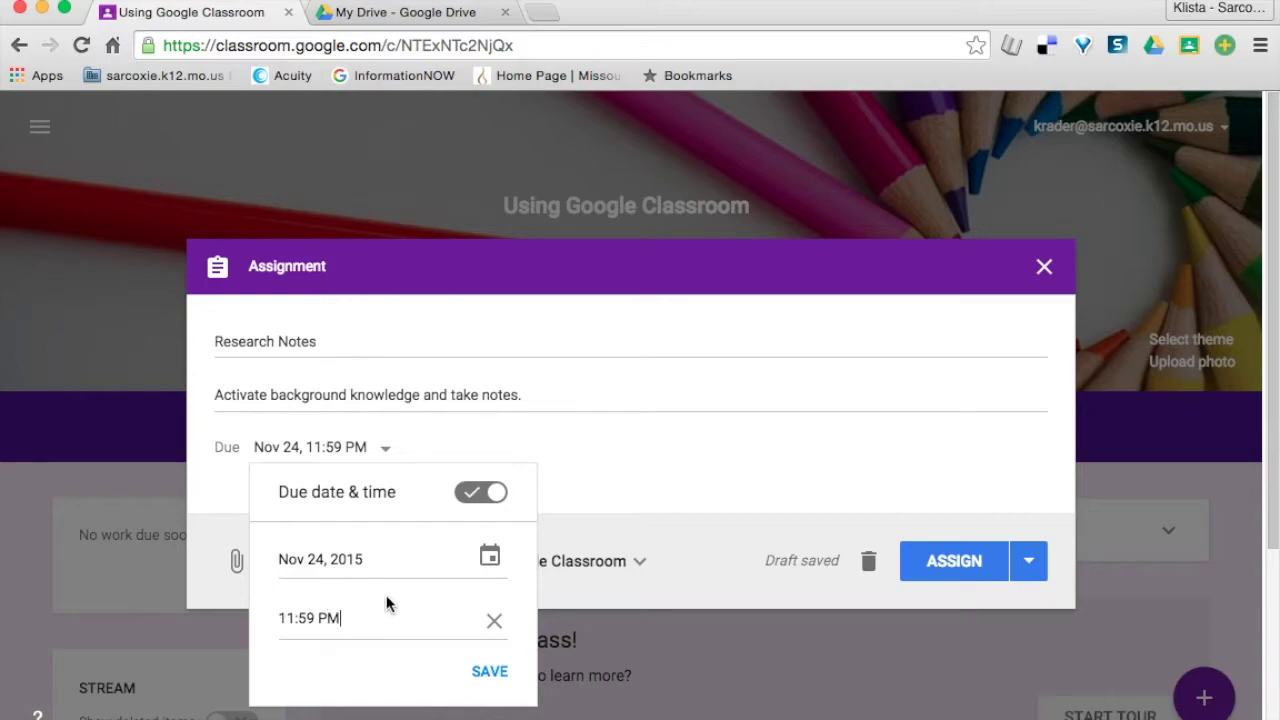
{"action": "left_click", "coordinate": [327, 620]}
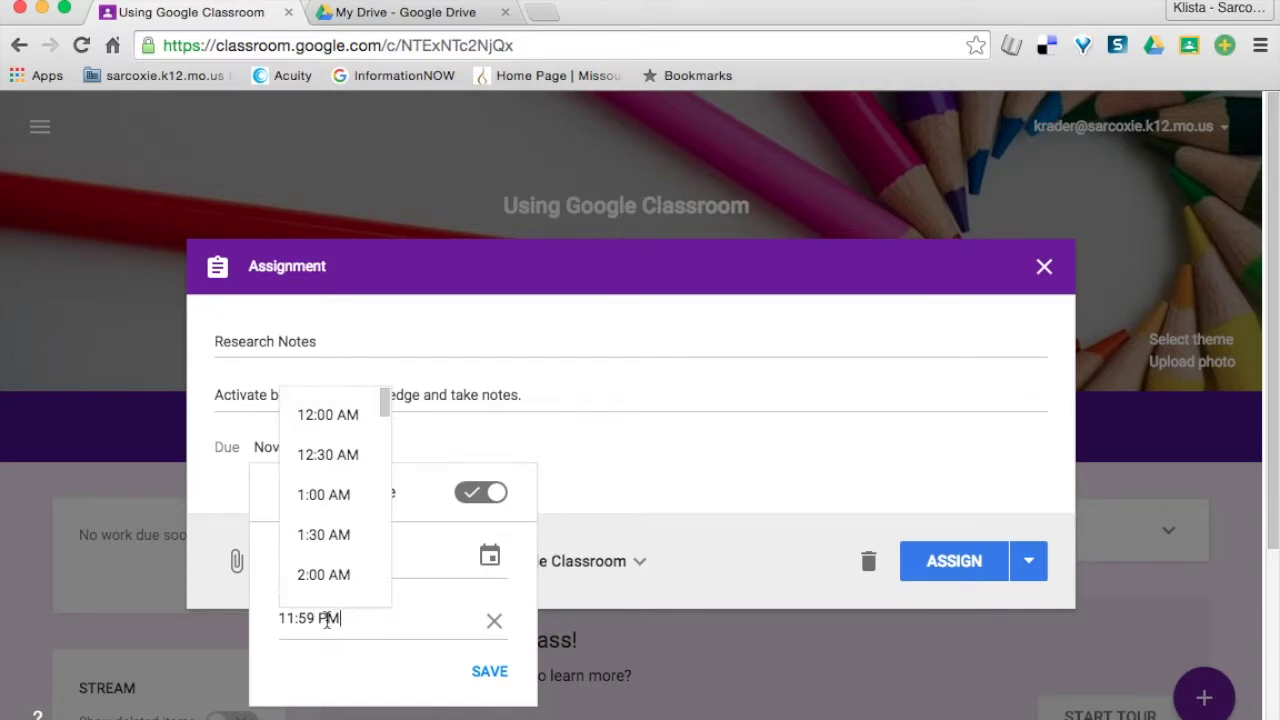
{"action": "scroll", "coordinate": [338, 445], "scroll_direction": "down", "scroll_amount": 5}
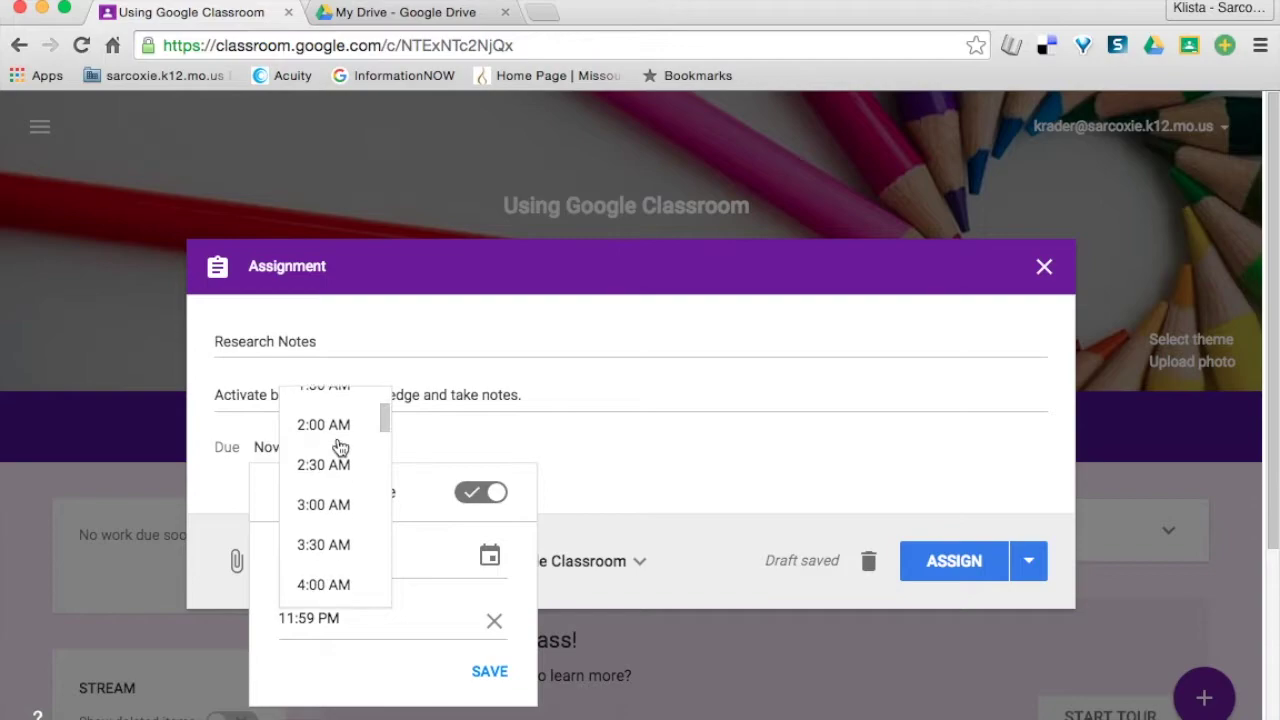
{"action": "scroll", "coordinate": [340, 446], "scroll_direction": "down", "scroll_amount": 3}
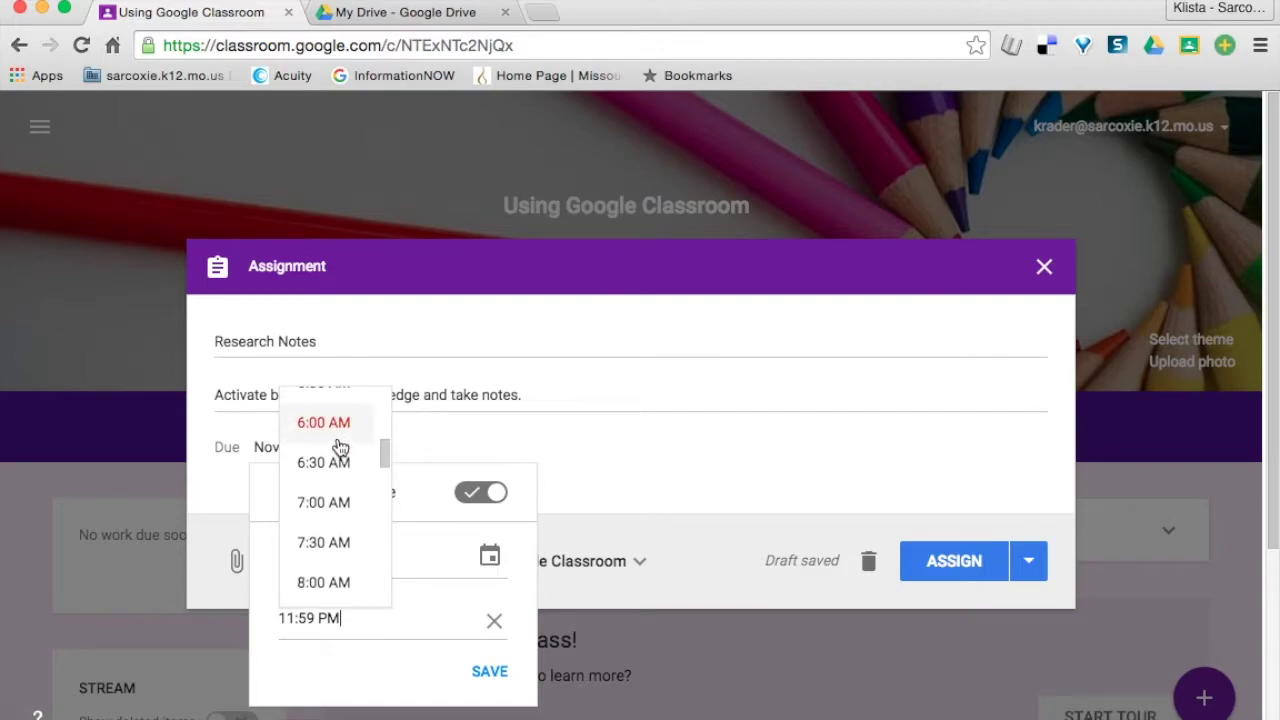
{"action": "scroll", "coordinate": [345, 568], "scroll_direction": "down", "scroll_amount": 1}
{"action": "scroll", "coordinate": [345, 568], "scroll_direction": "down", "scroll_amount": 1}
{"action": "left_click", "coordinate": [337, 543]}
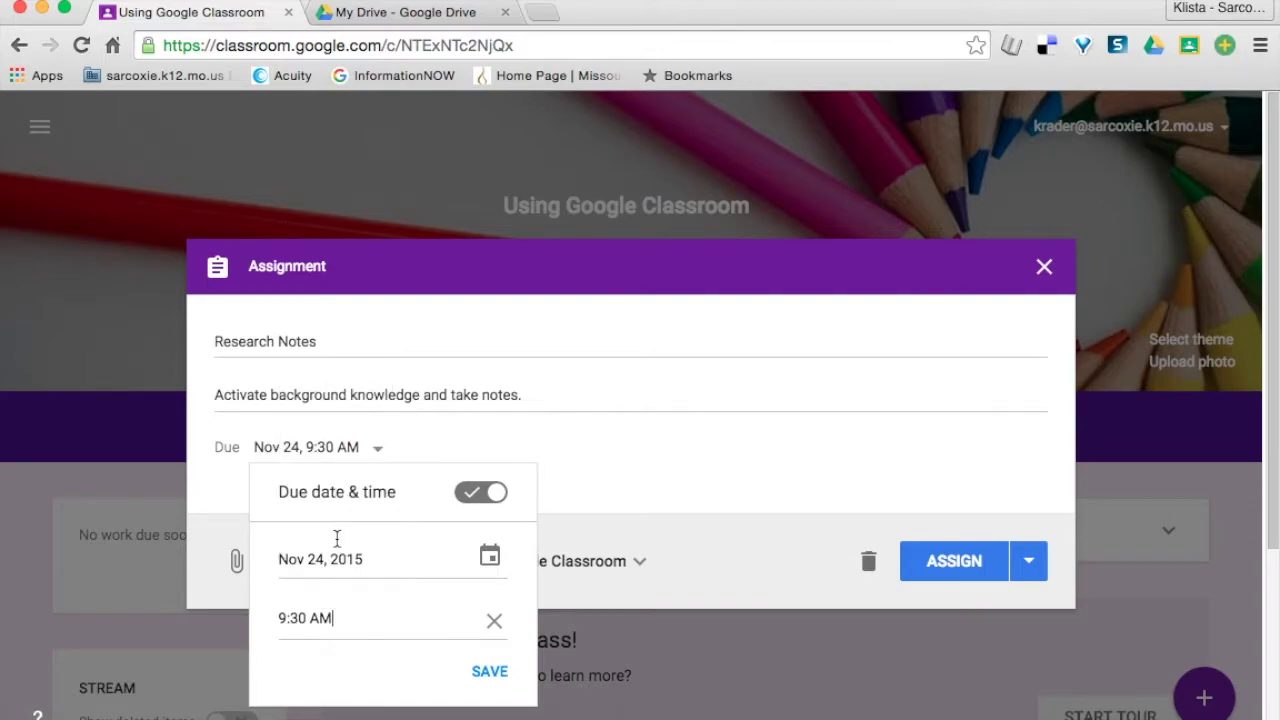
{"action": "left_click", "coordinate": [491, 674]}
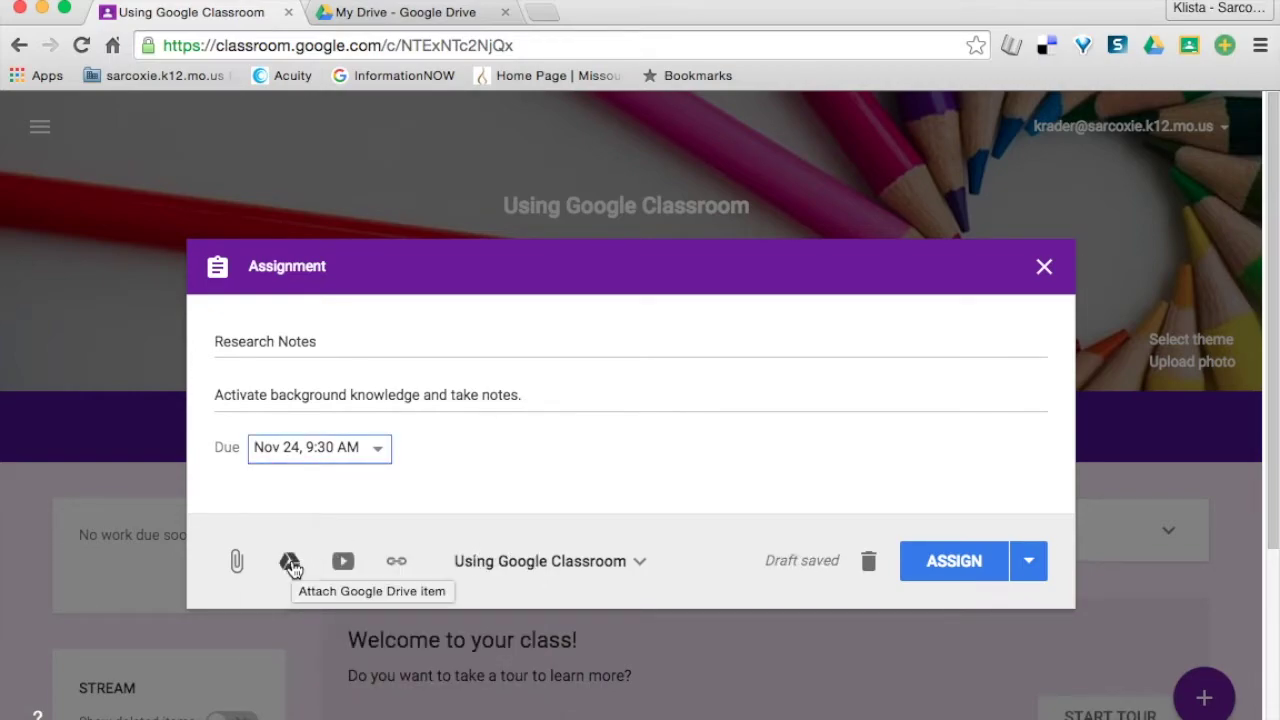
In Drive, move the Knowledge, Question, Research Notes doc from Classroom into Using Google Classroom.
{"action": "left_click", "coordinate": [372, 12]}
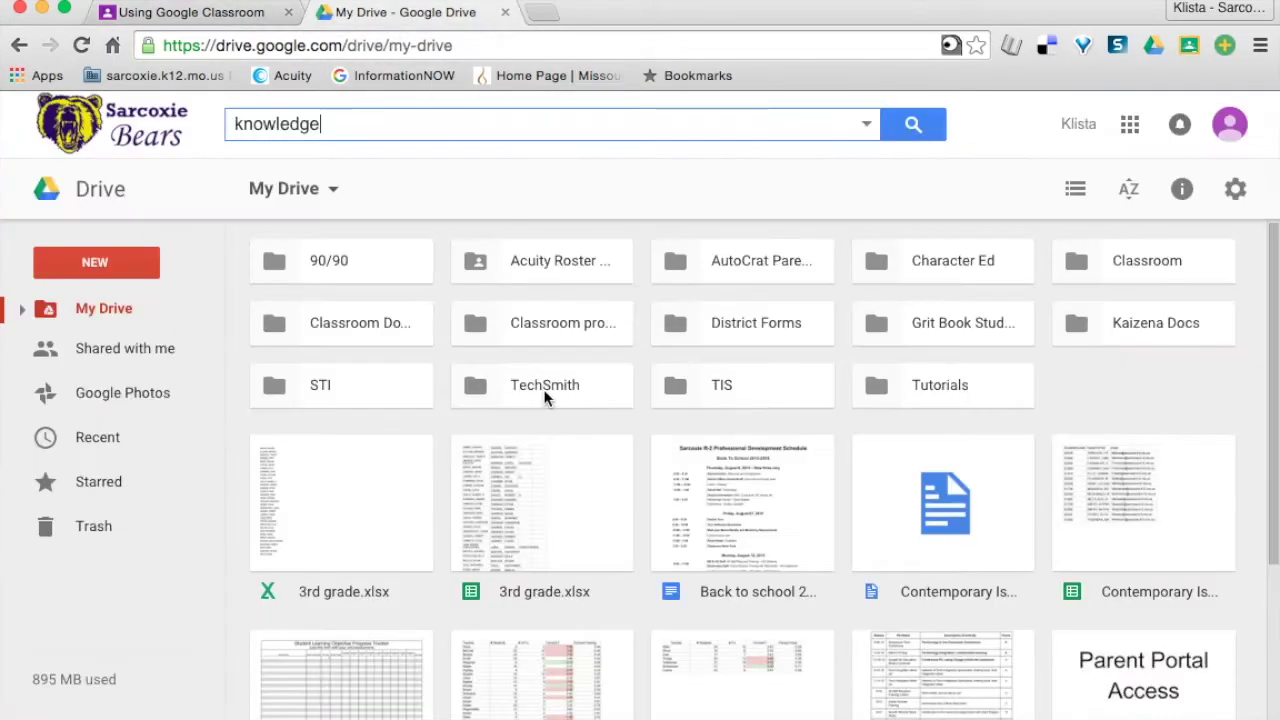
{"action": "double_click", "coordinate": [1139, 257]}
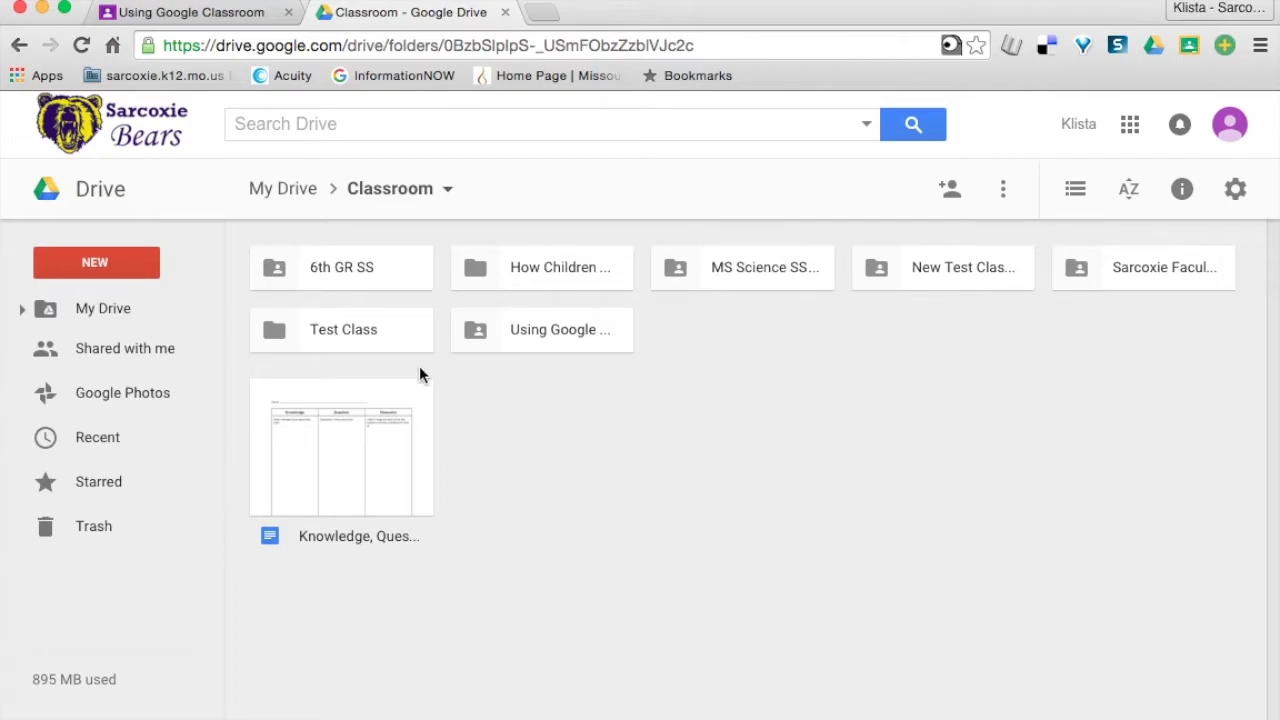
{"action": "left_click_drag", "start_coordinate": [342, 478], "coordinate": [530, 332]}
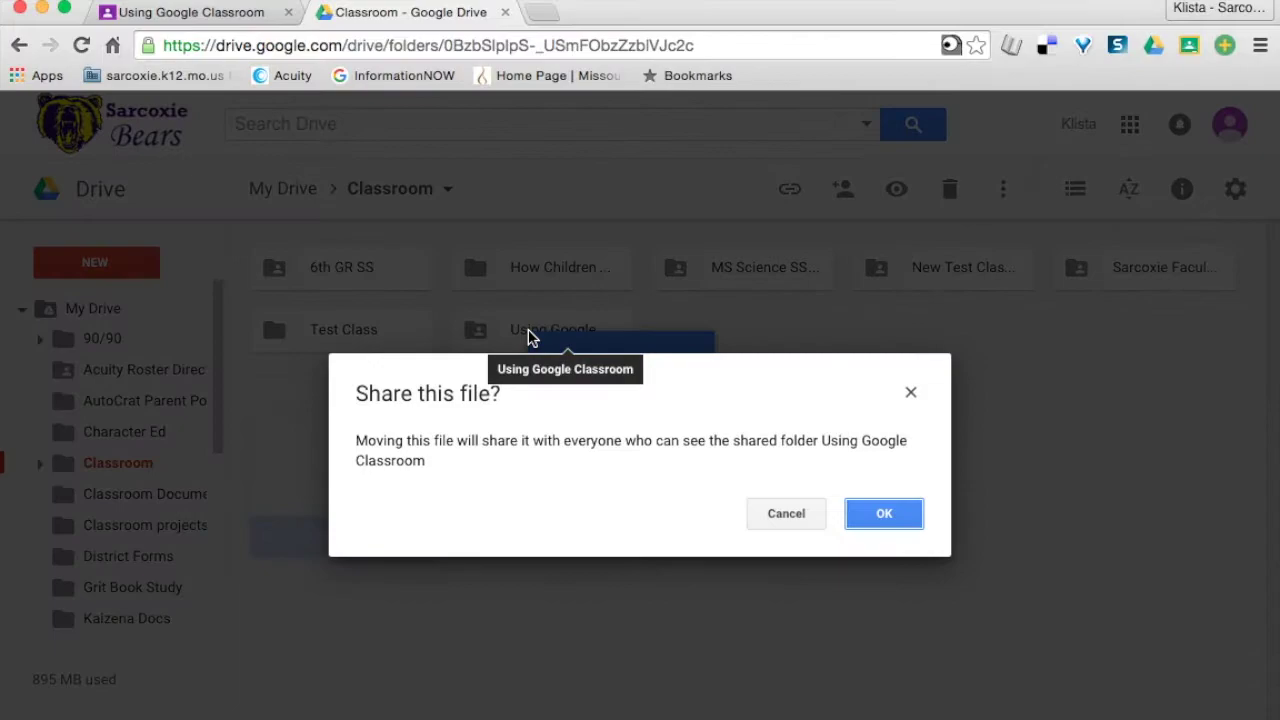
{"action": "left_click", "coordinate": [893, 516]}
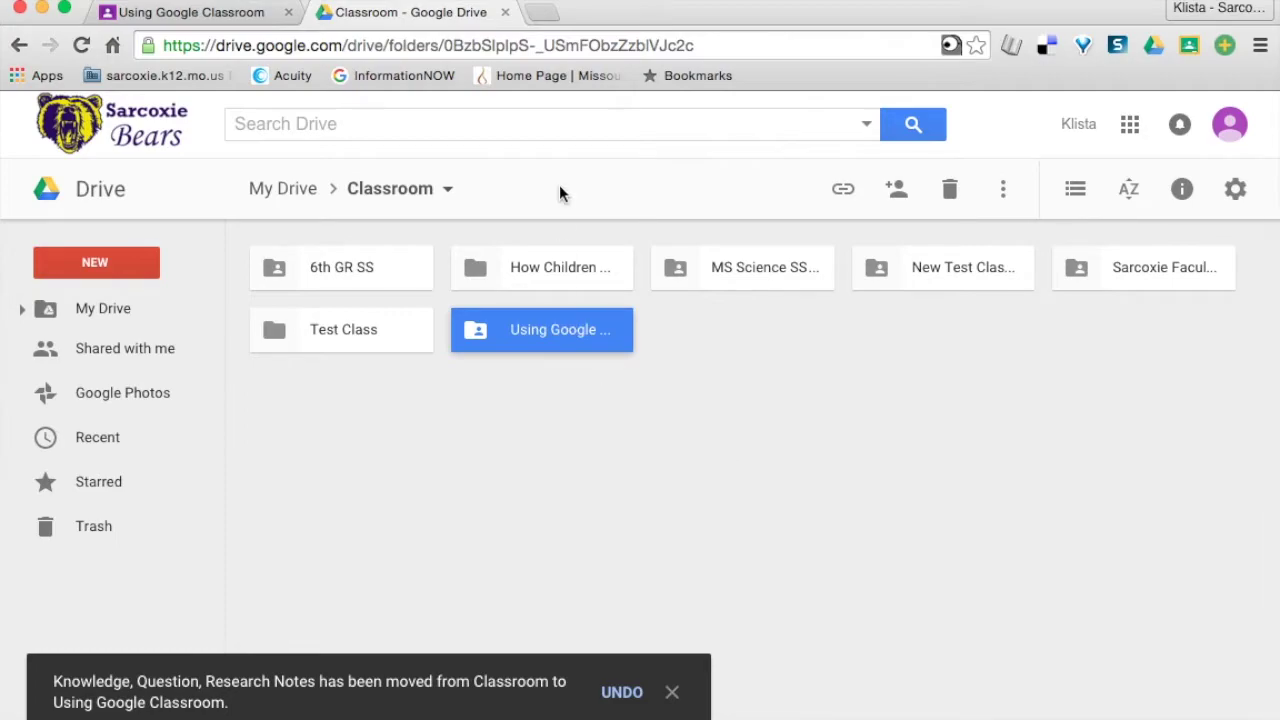
{"action": "left_click", "coordinate": [205, 13]}
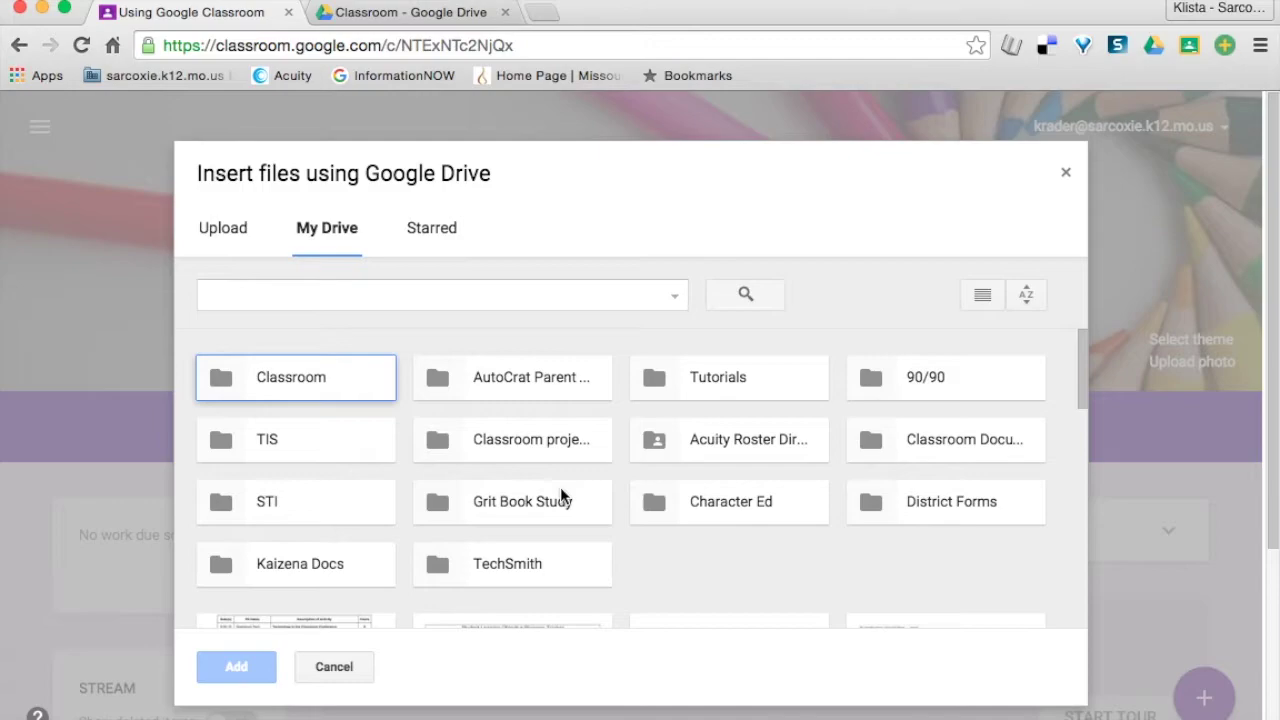
Attach the Knowledge, Question, Research Notes doc from My Drive > Classroom > Using Google Classroom.
{"action": "double_click", "coordinate": [330, 380]}
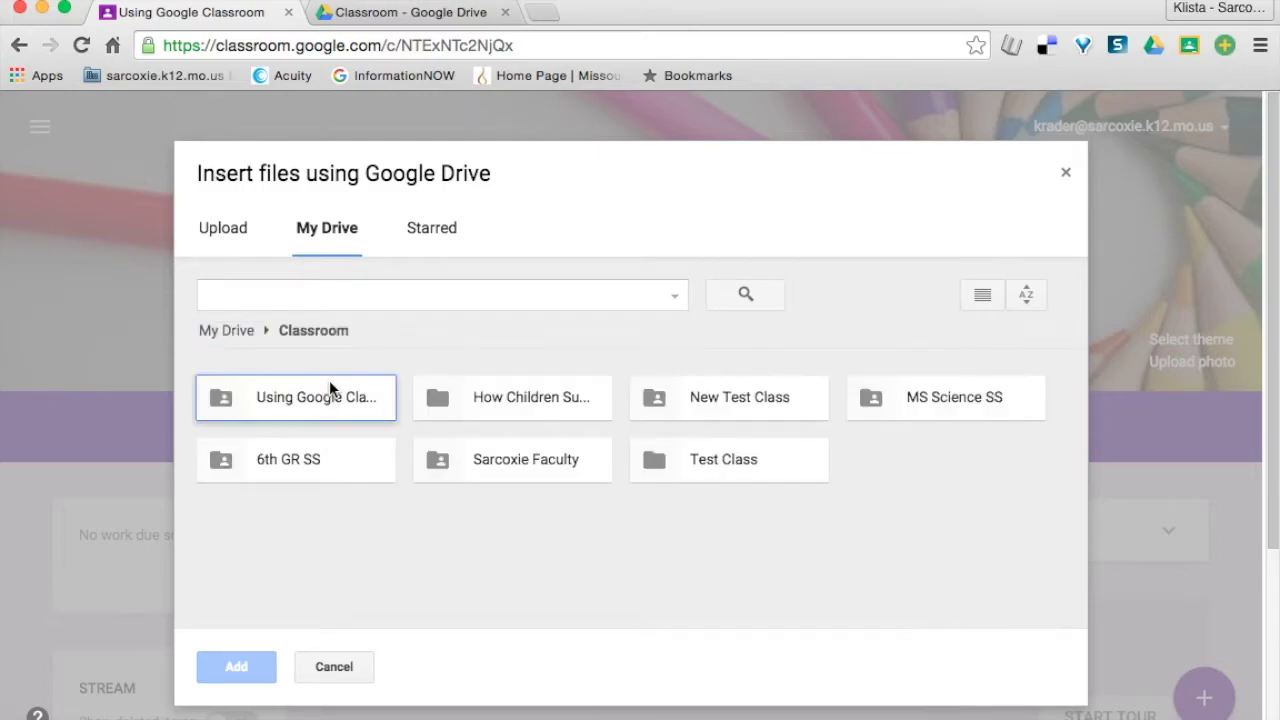
{"action": "left_click", "coordinate": [339, 291]}
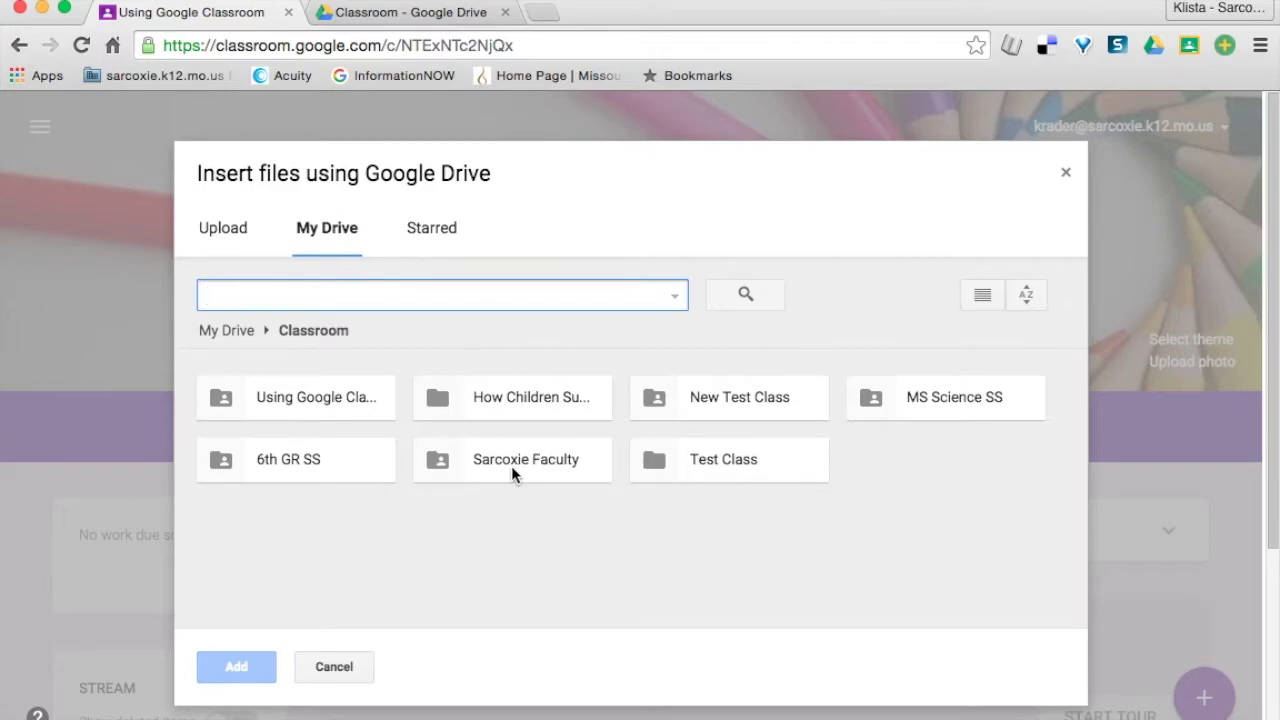
{"action": "double_click", "coordinate": [356, 415]}
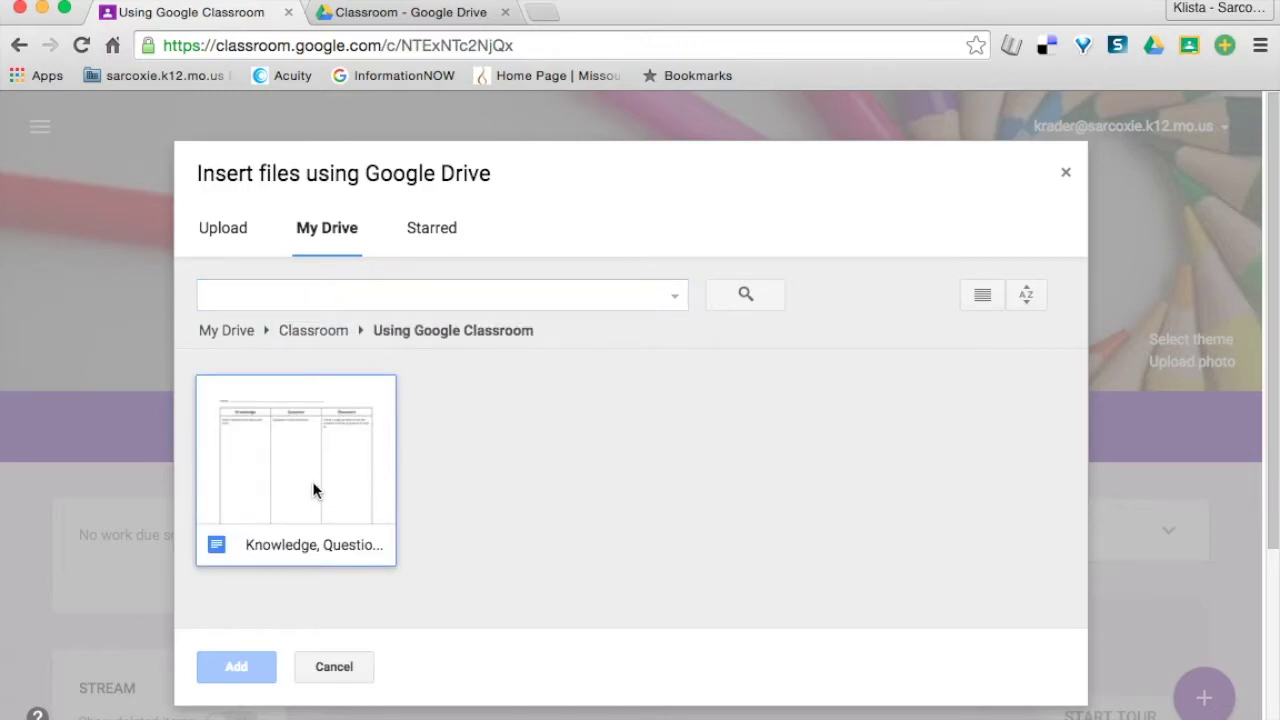
{"action": "left_click", "coordinate": [309, 482]}
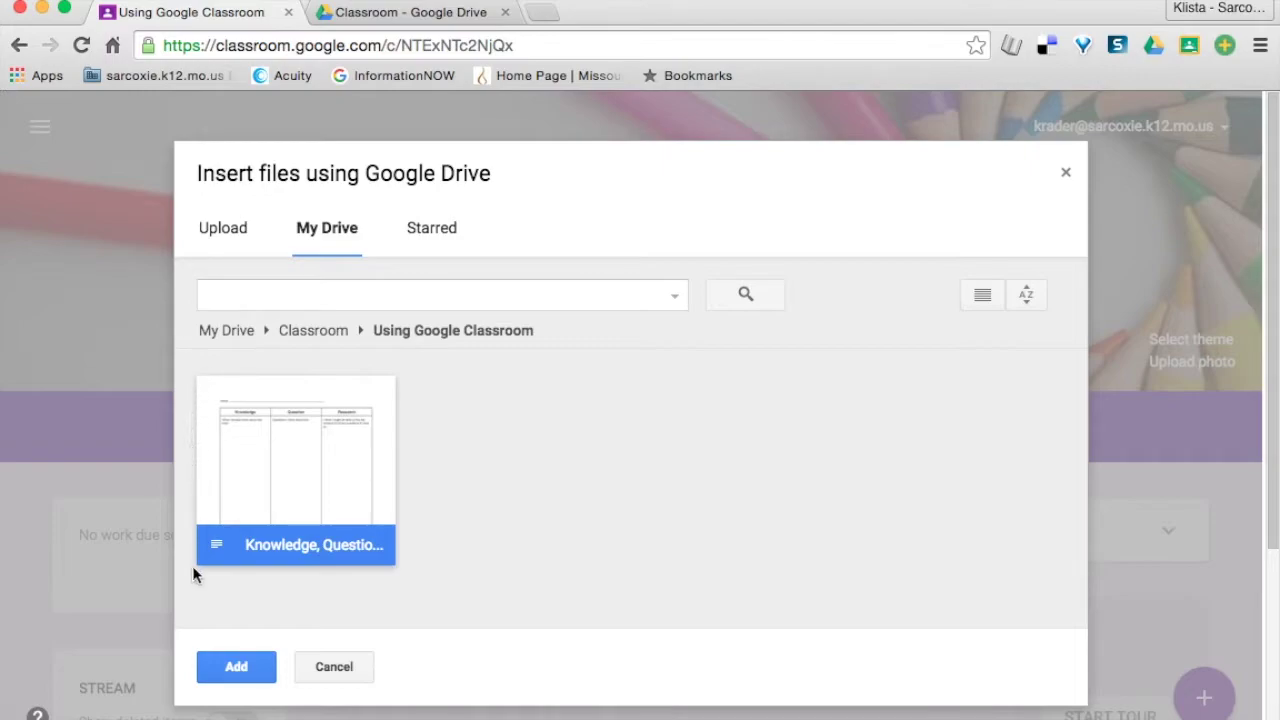
{"action": "left_click", "coordinate": [233, 660]}
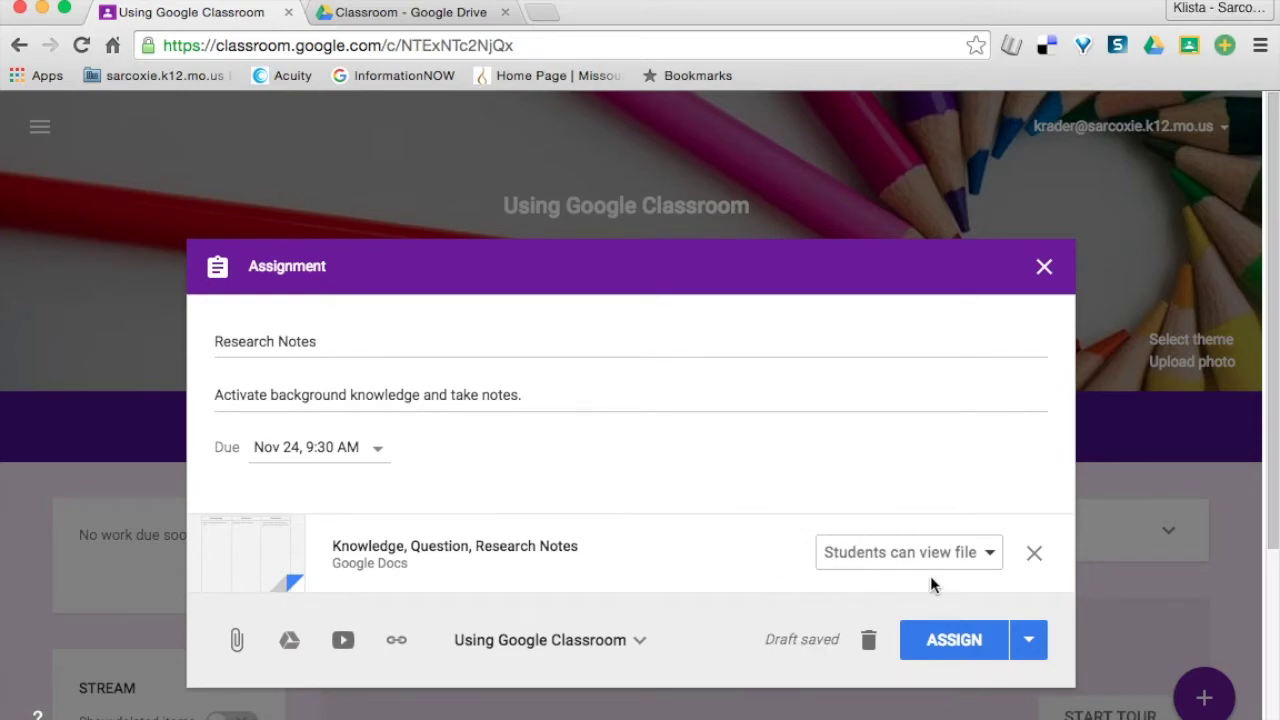
Change the attached doc's sharing from view-only to 'Make a copy for each student'.
{"action": "left_click", "coordinate": [989, 555]}
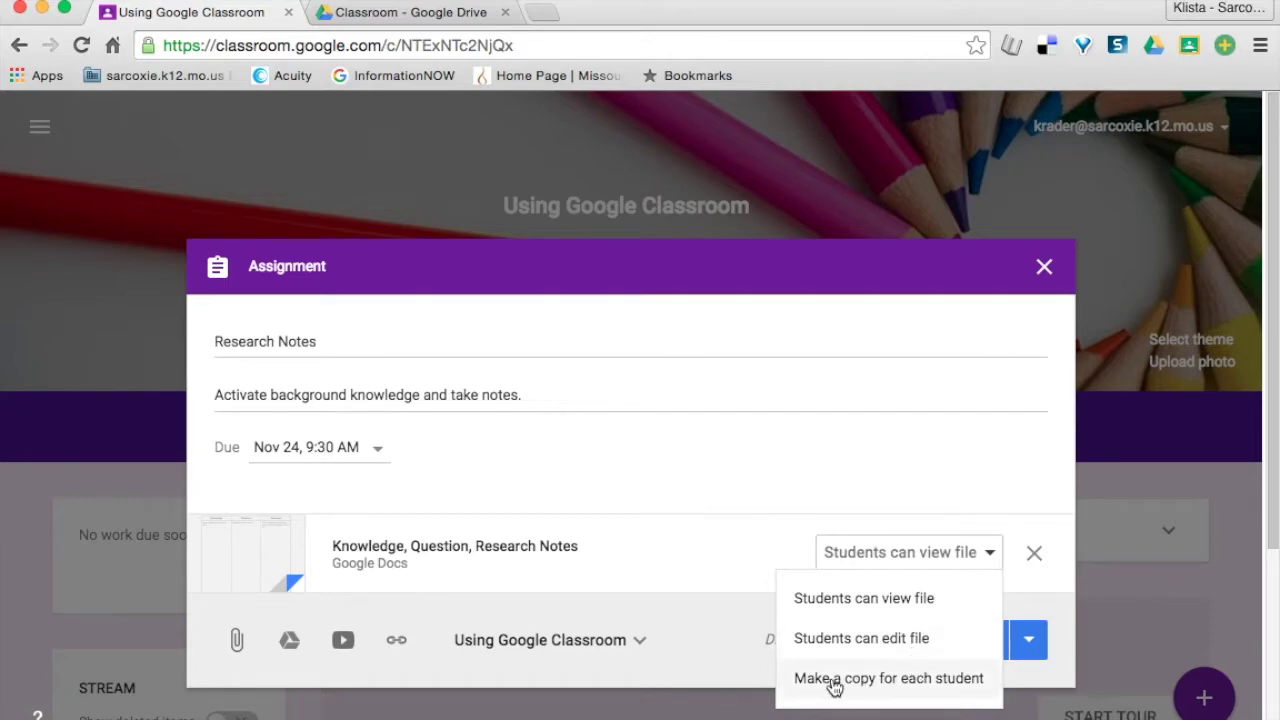
{"action": "left_click", "coordinate": [926, 683]}
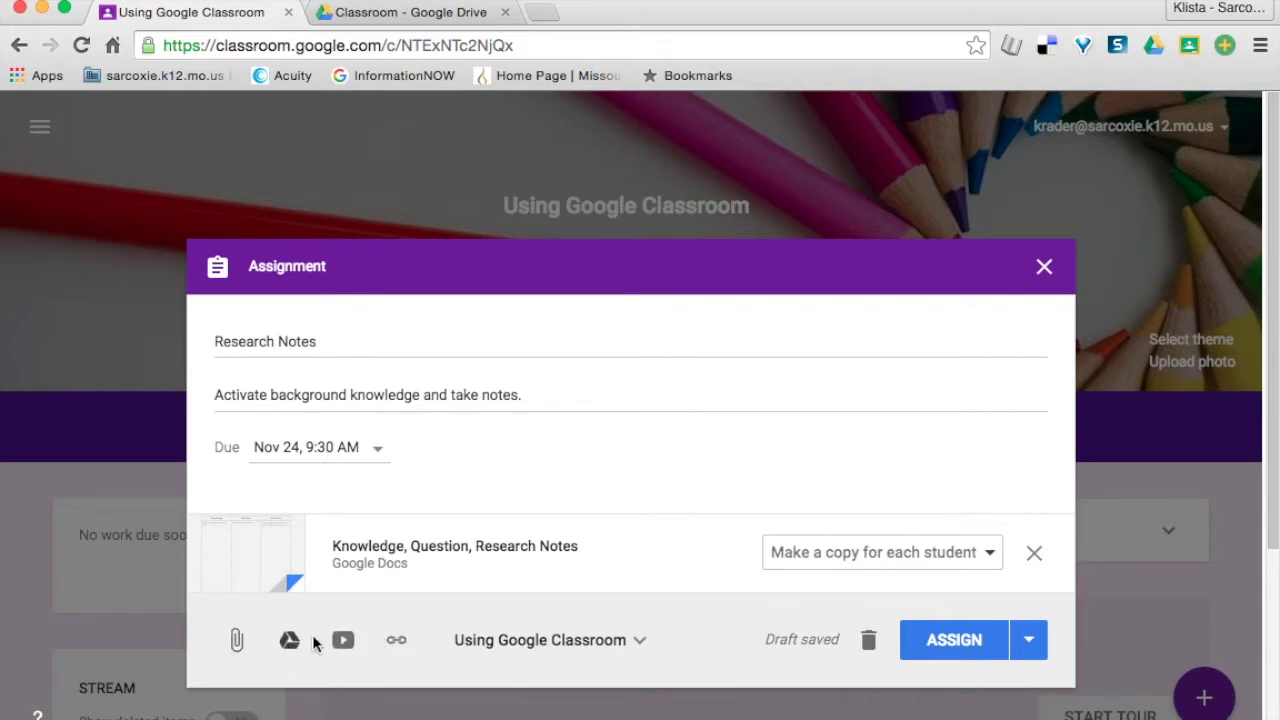
{"action": "left_click", "coordinate": [397, 645]}
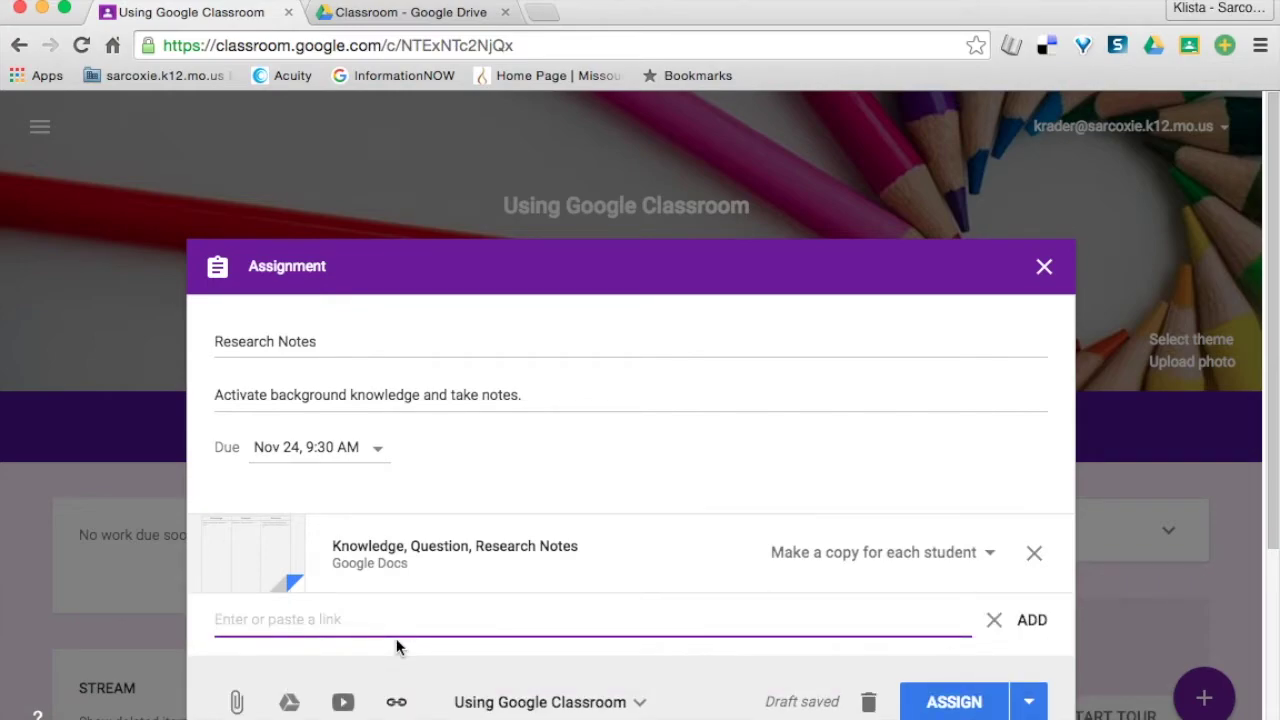
{"action": "type", "text": "www"}
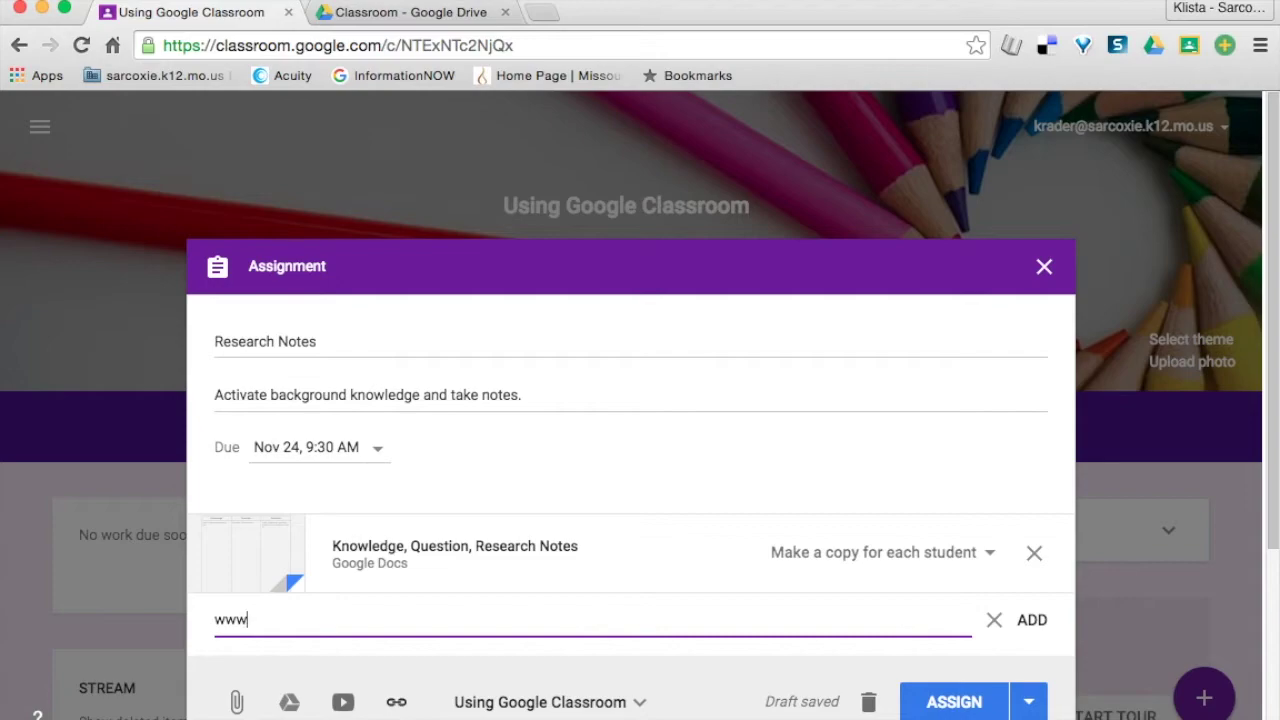
{"action": "type", "text": ".kidrex.org"}
{"action": "left_click", "coordinate": [1032, 620]}
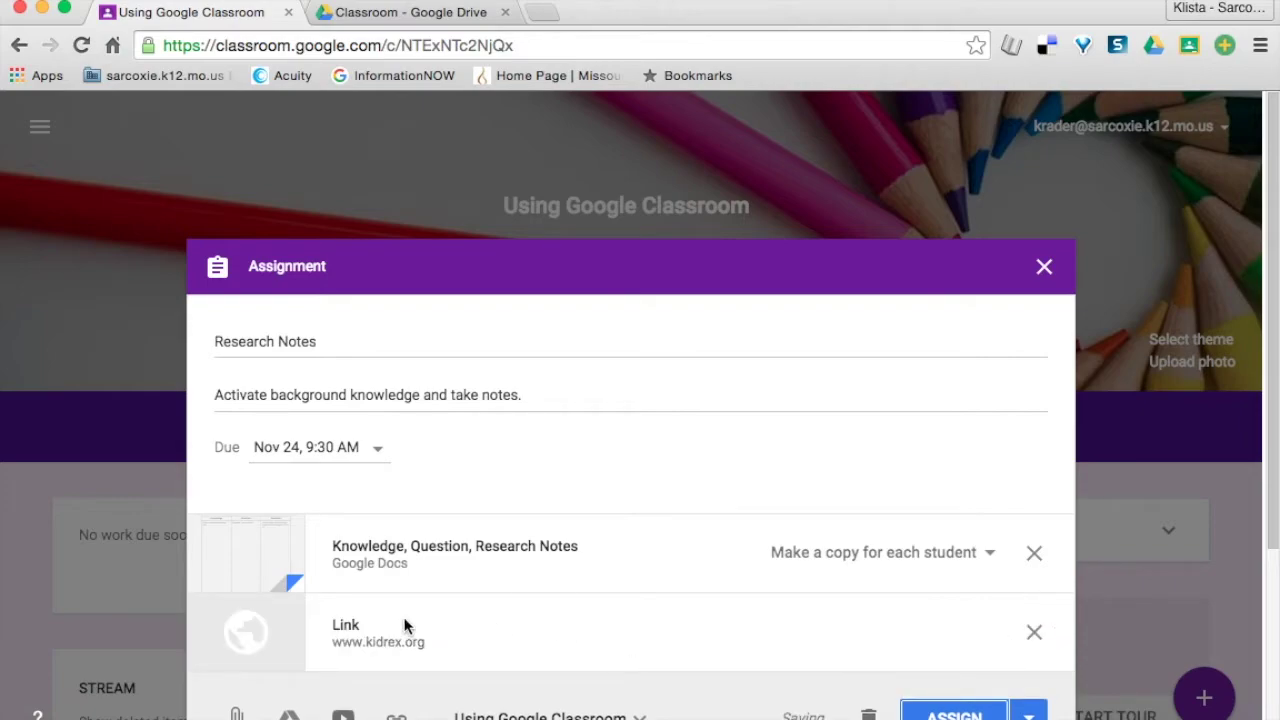
{"action": "scroll", "coordinate": [405, 625], "scroll_direction": "down", "scroll_amount": 2}
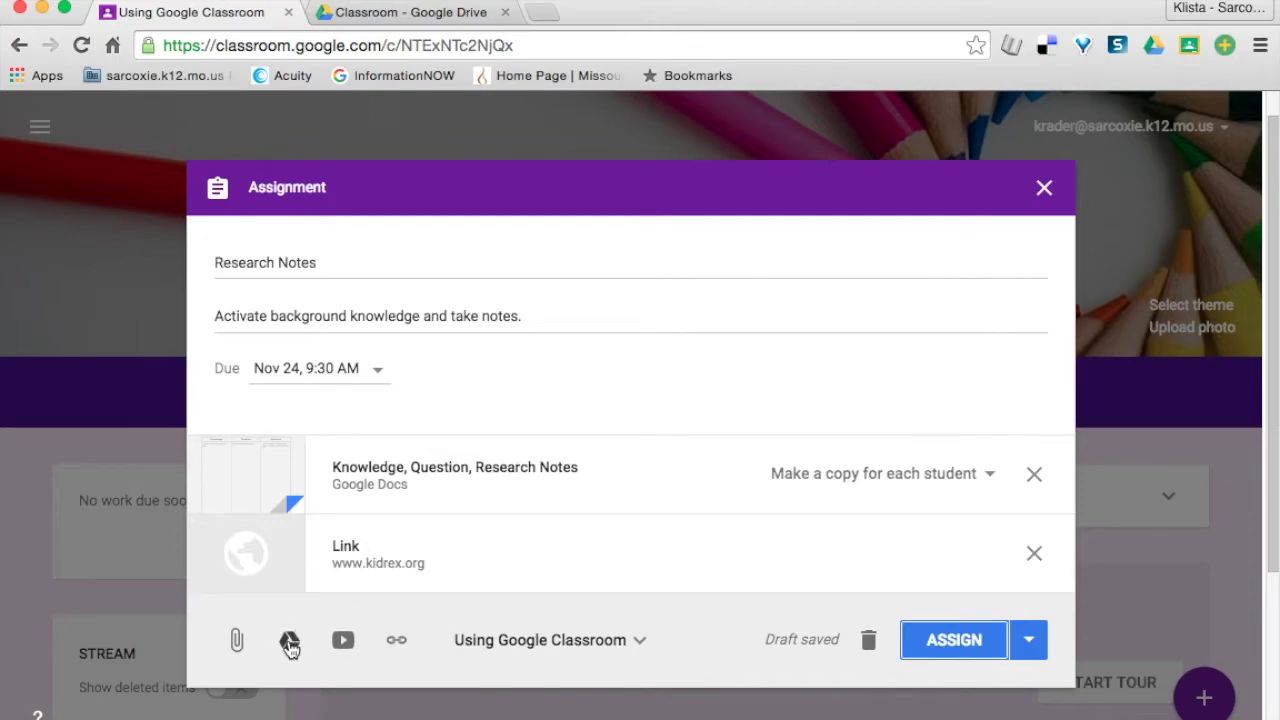
{"action": "left_click", "coordinate": [343, 645]}
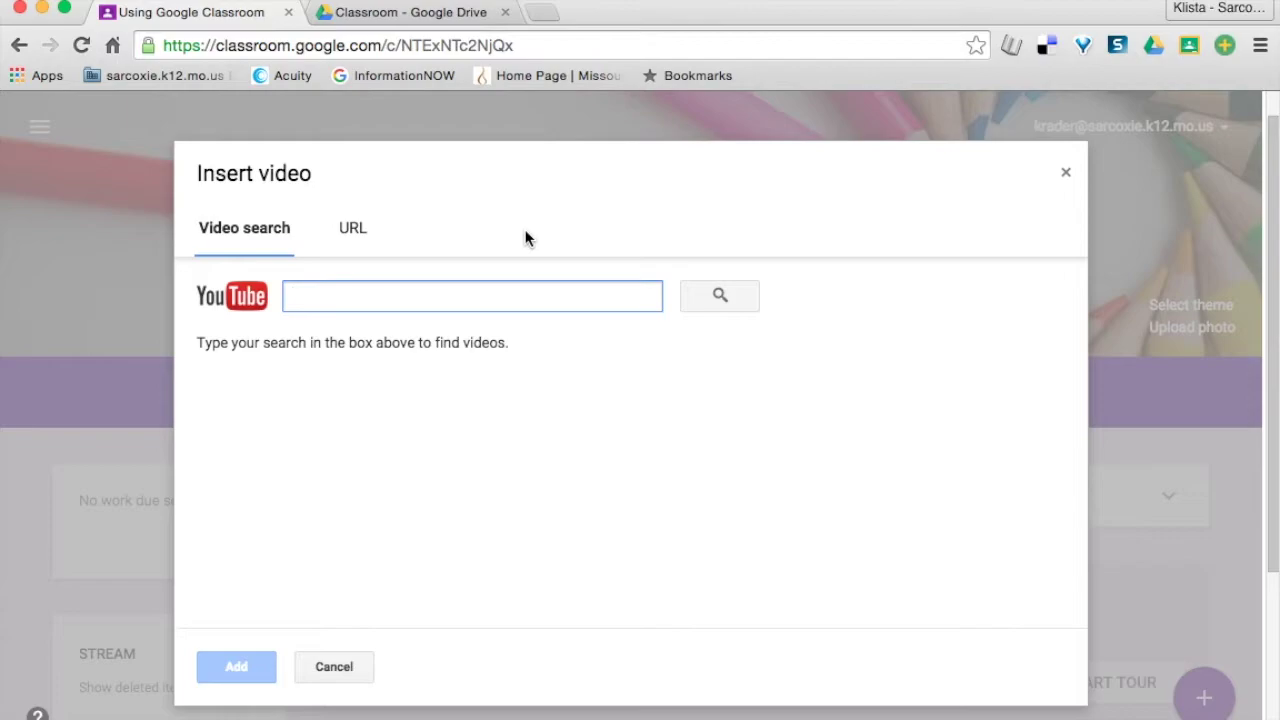
Search YouTube for custom google search and attach the Google Custom Search Engine Tutorial video.
{"action": "left_click", "coordinate": [353, 229]}
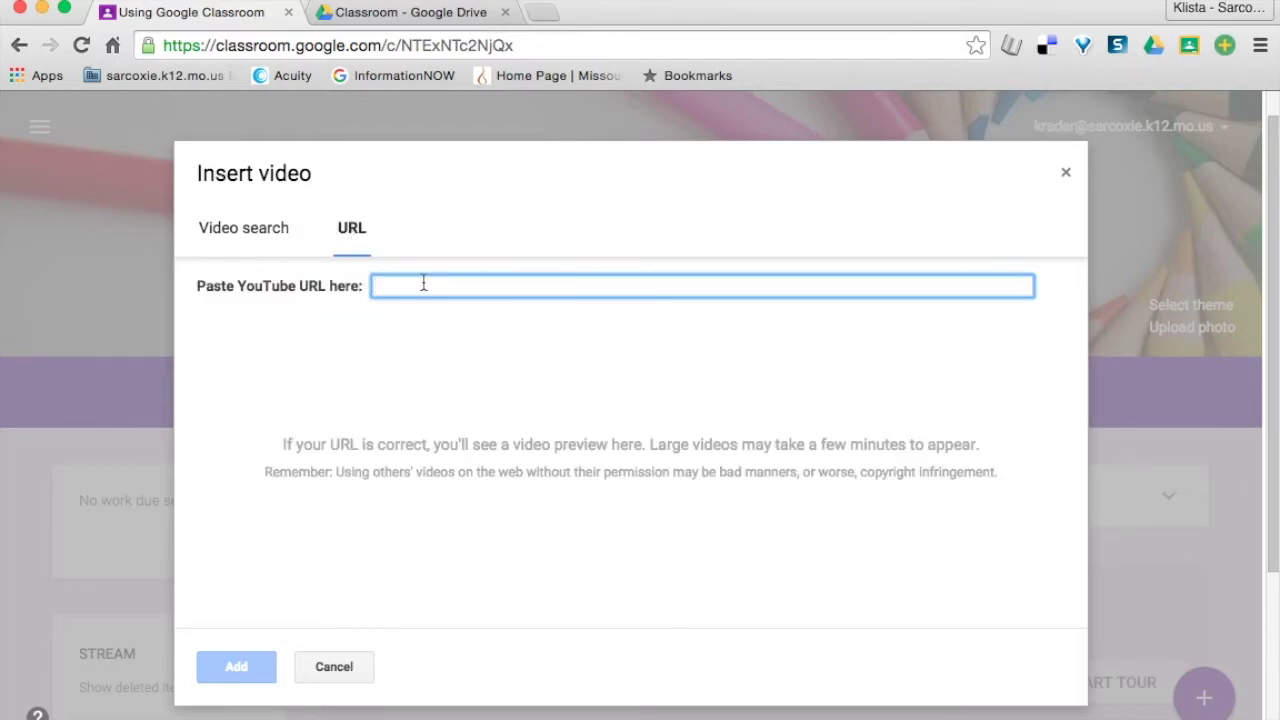
{"action": "left_click", "coordinate": [244, 230]}
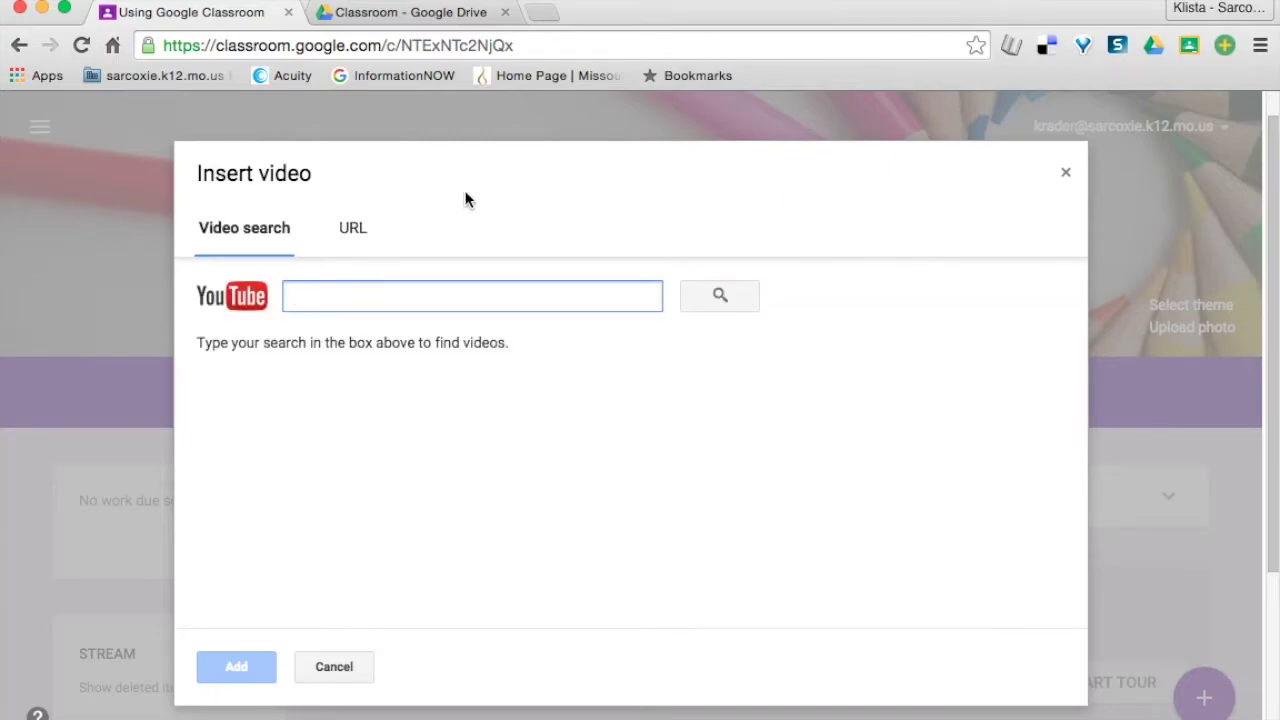
{"action": "type", "text": "choosing"}
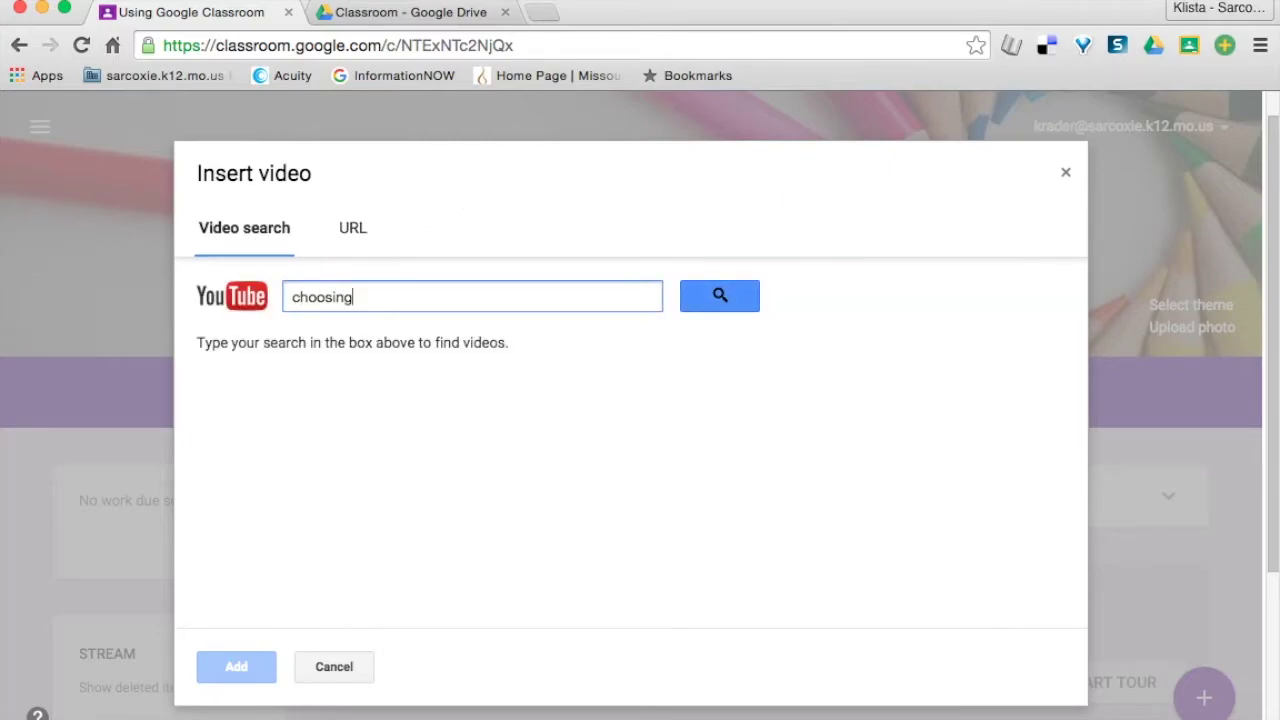
{"action": "type", "text": "e search"}
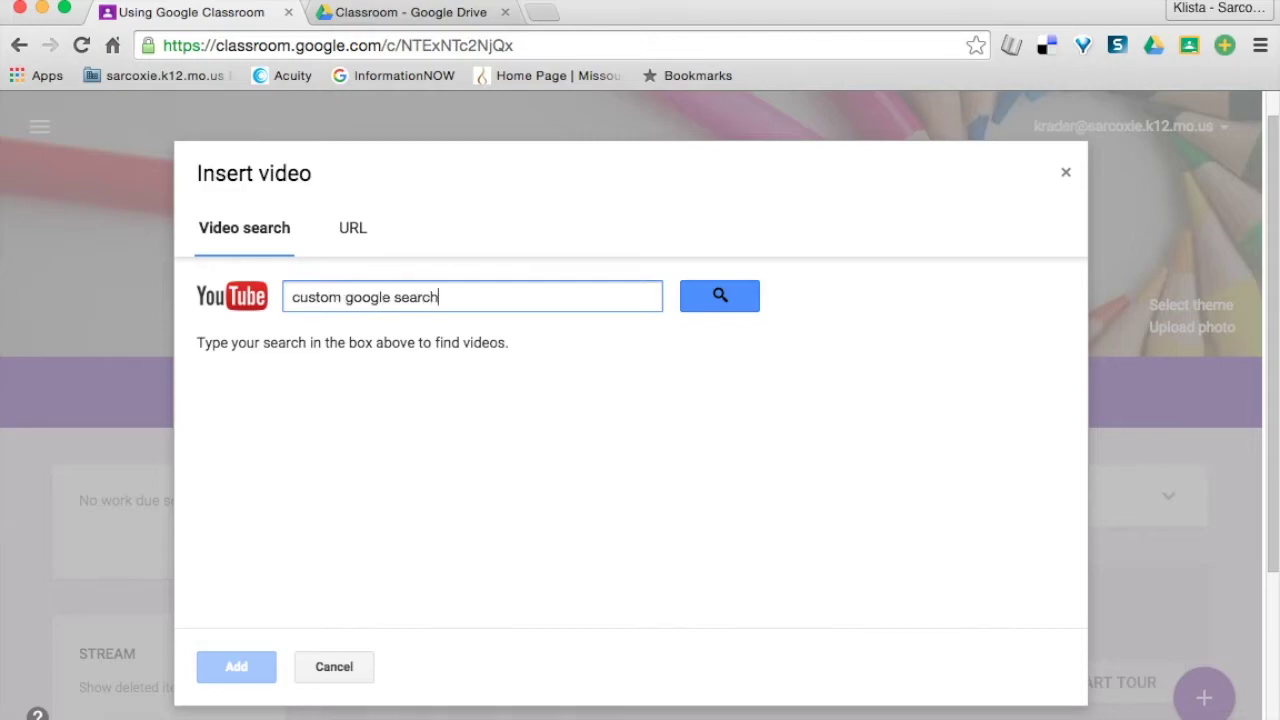
{"action": "left_click", "coordinate": [717, 296]}
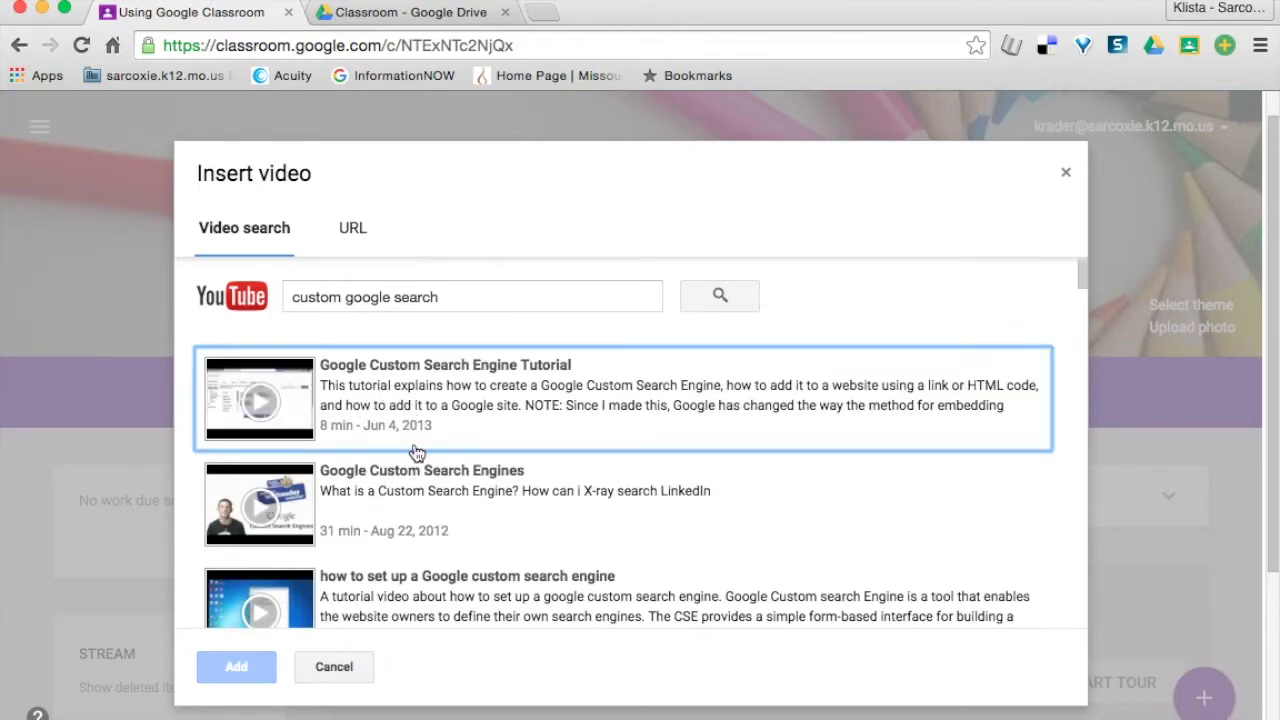
{"action": "left_click", "coordinate": [408, 398]}
{"action": "left_click", "coordinate": [236, 667]}
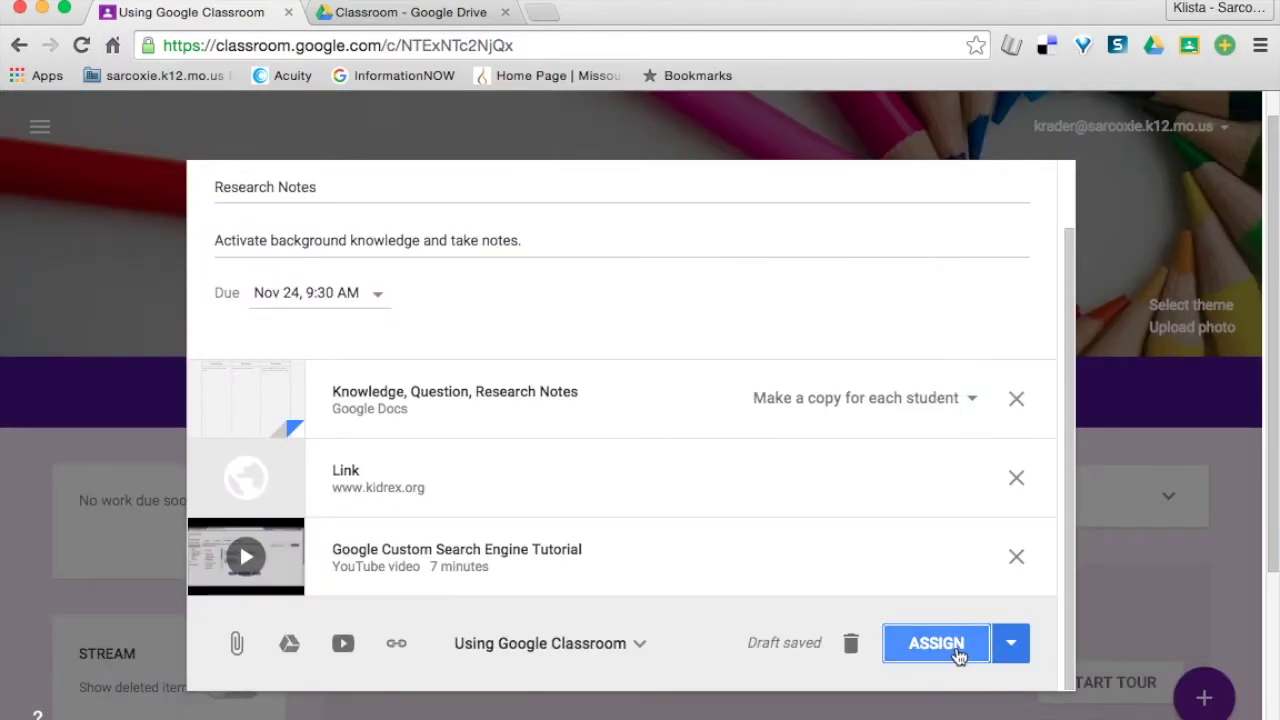
Assign the Research Notes assignment and review the posted entry in the Stream.
{"action": "left_click", "coordinate": [1003, 660]}
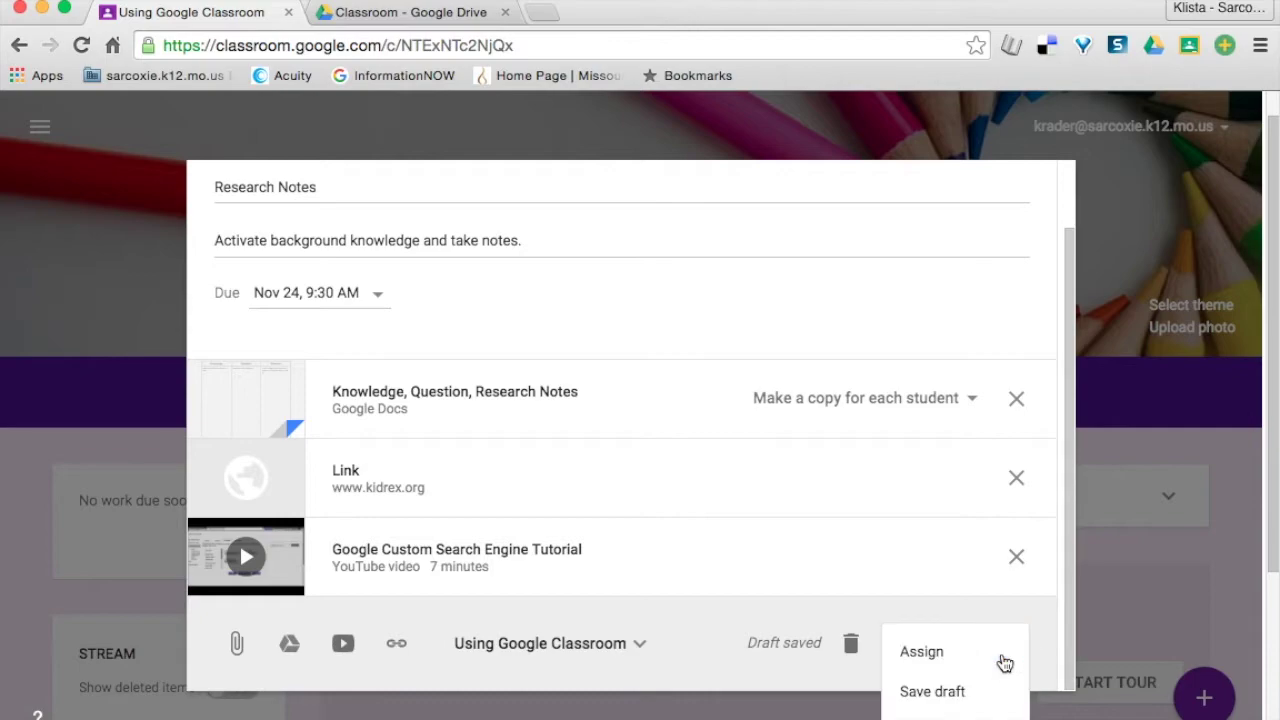
{"action": "left_click", "coordinate": [932, 652]}
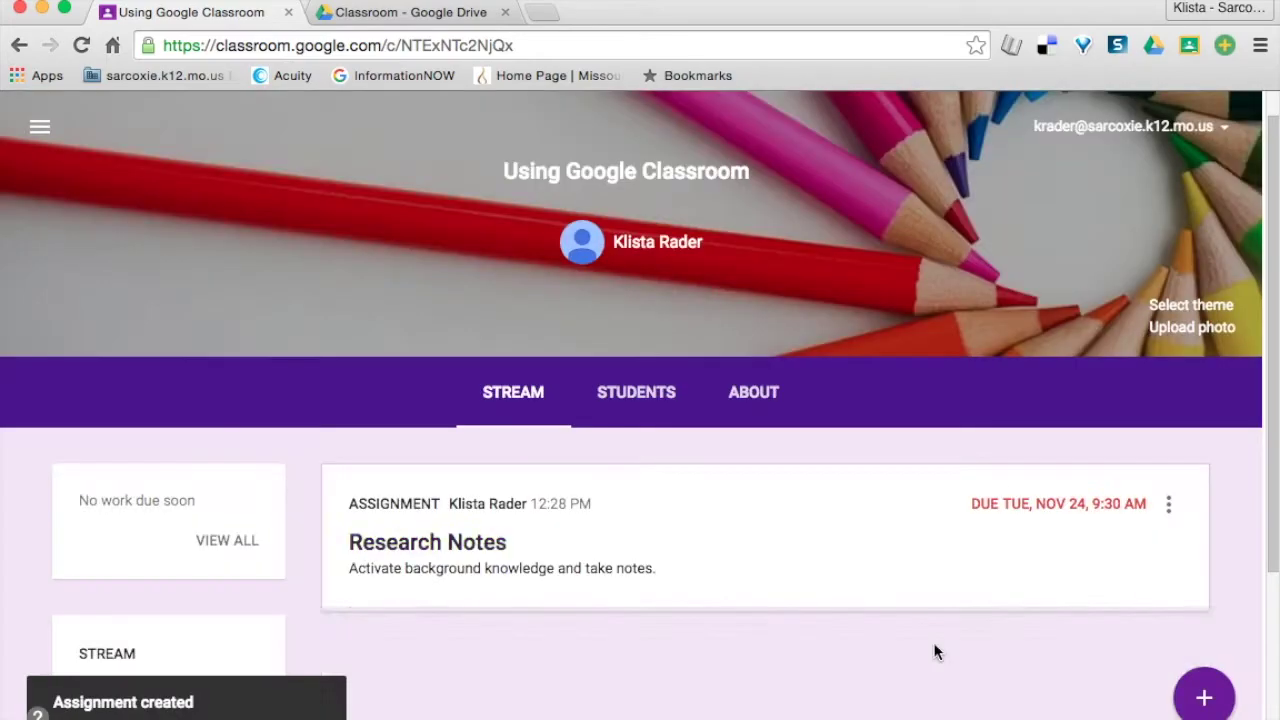
{"action": "scroll", "coordinate": [832, 614], "scroll_direction": "down", "scroll_amount": 3}
{"action": "scroll", "coordinate": [832, 624], "scroll_direction": "down", "scroll_amount": 1}
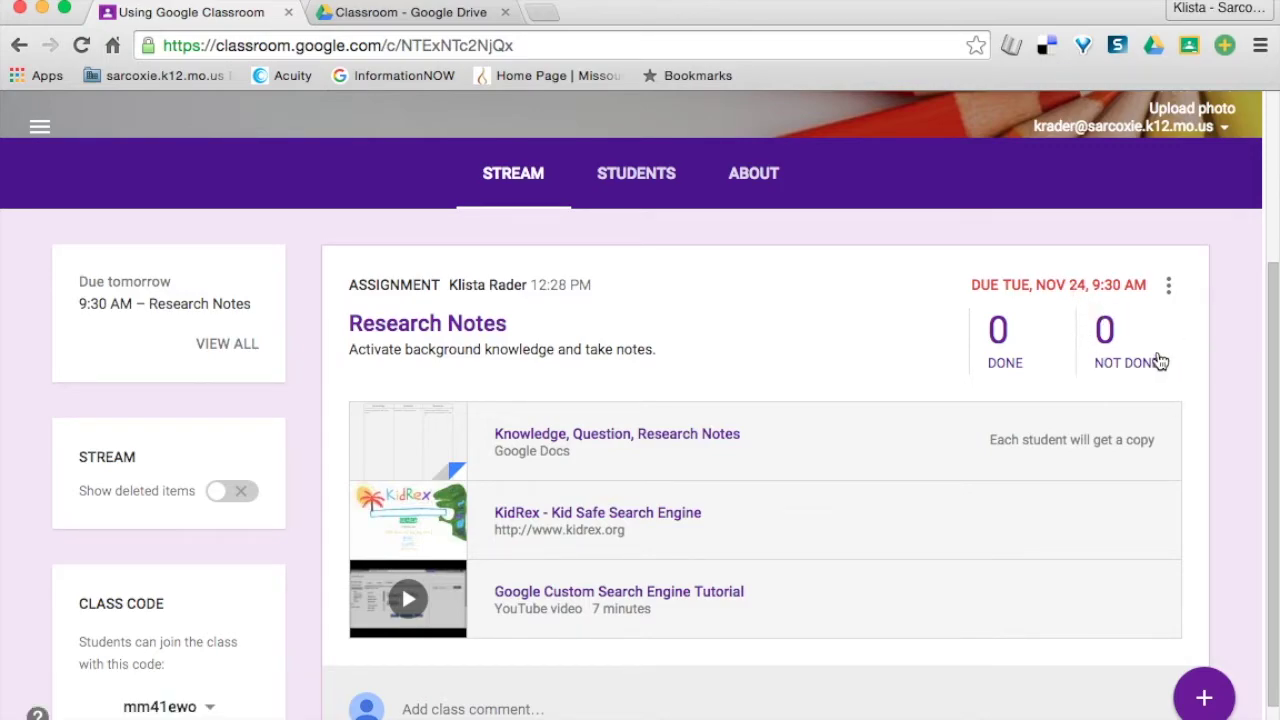
{"action": "scroll", "coordinate": [1160, 362], "scroll_direction": "up", "scroll_amount": 1}
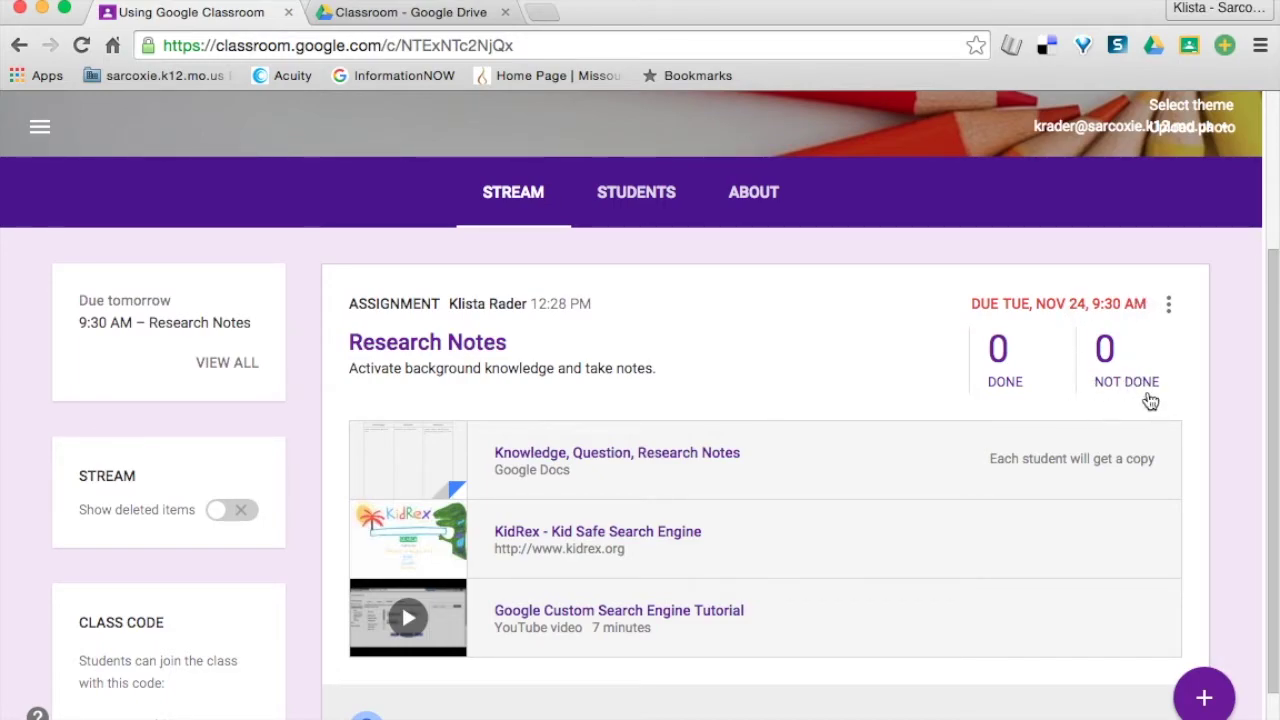
{"action": "scroll", "coordinate": [937, 299], "scroll_direction": "up", "scroll_amount": 1}
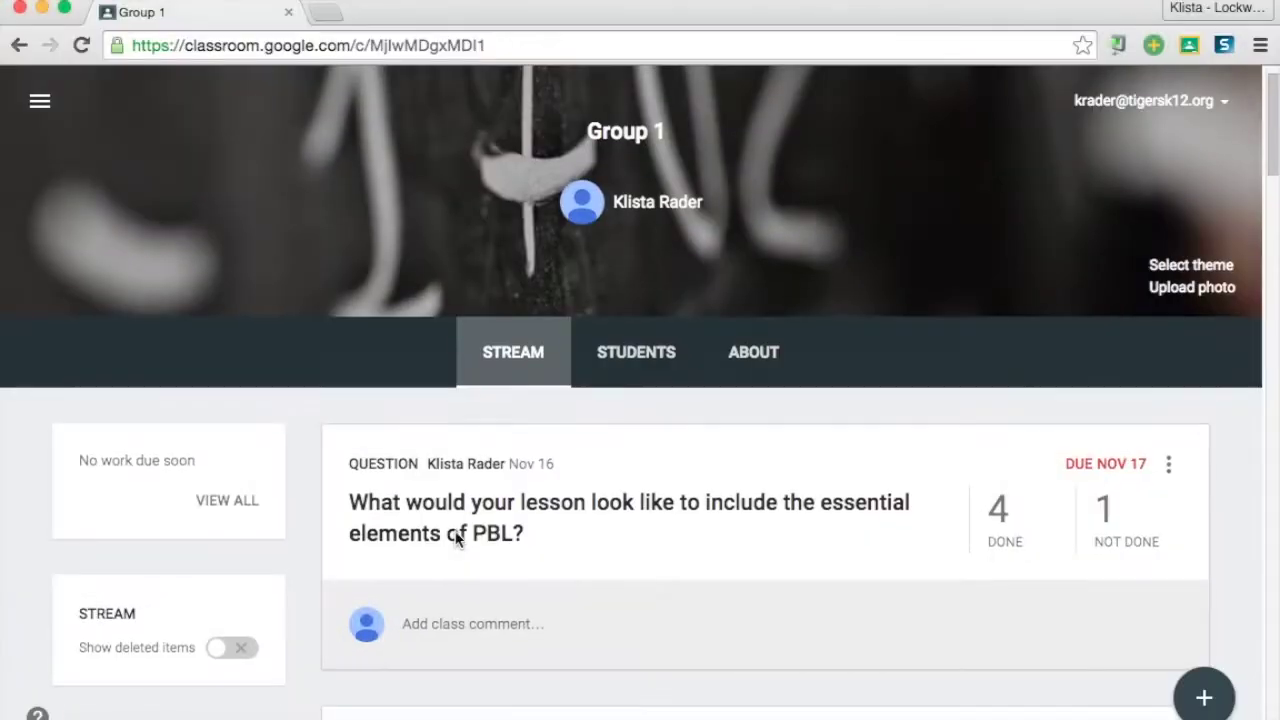
Scroll down through the Group 1 class stream.
{"action": "scroll", "coordinate": [455, 538], "scroll_direction": "down", "scroll_amount": 2}
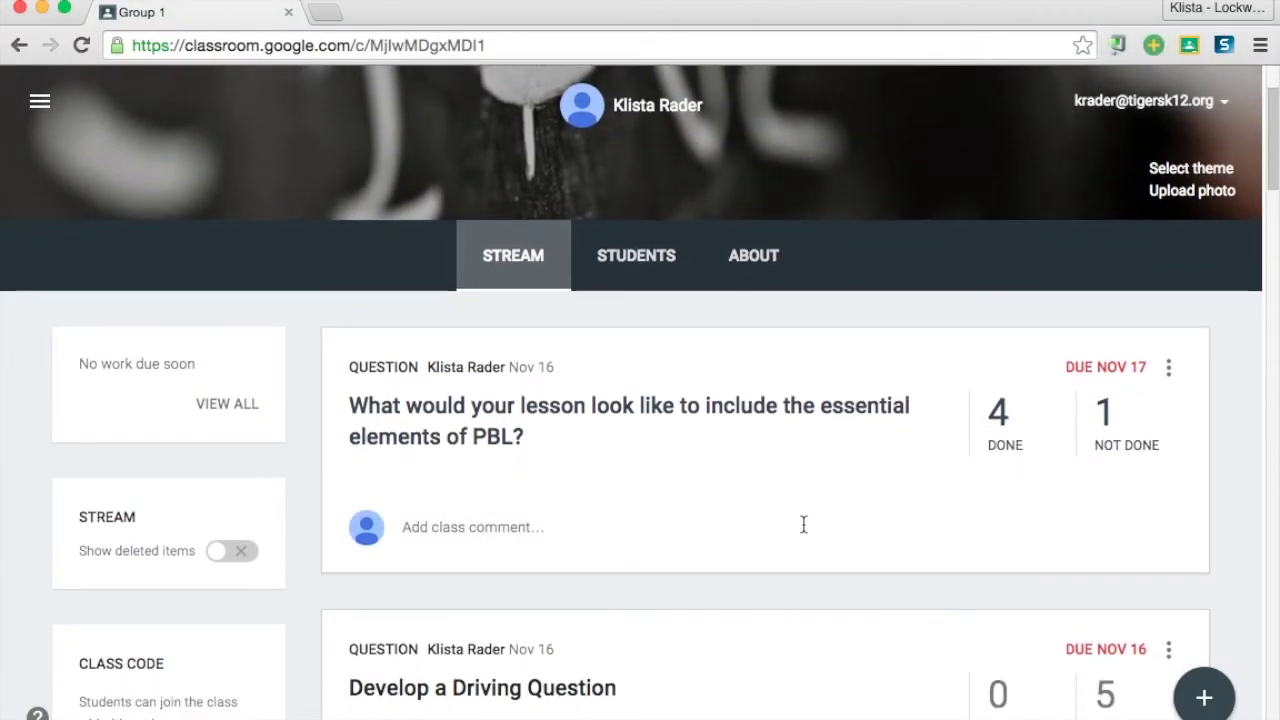
{"action": "scroll", "coordinate": [808, 524], "scroll_direction": "down", "scroll_amount": 2}
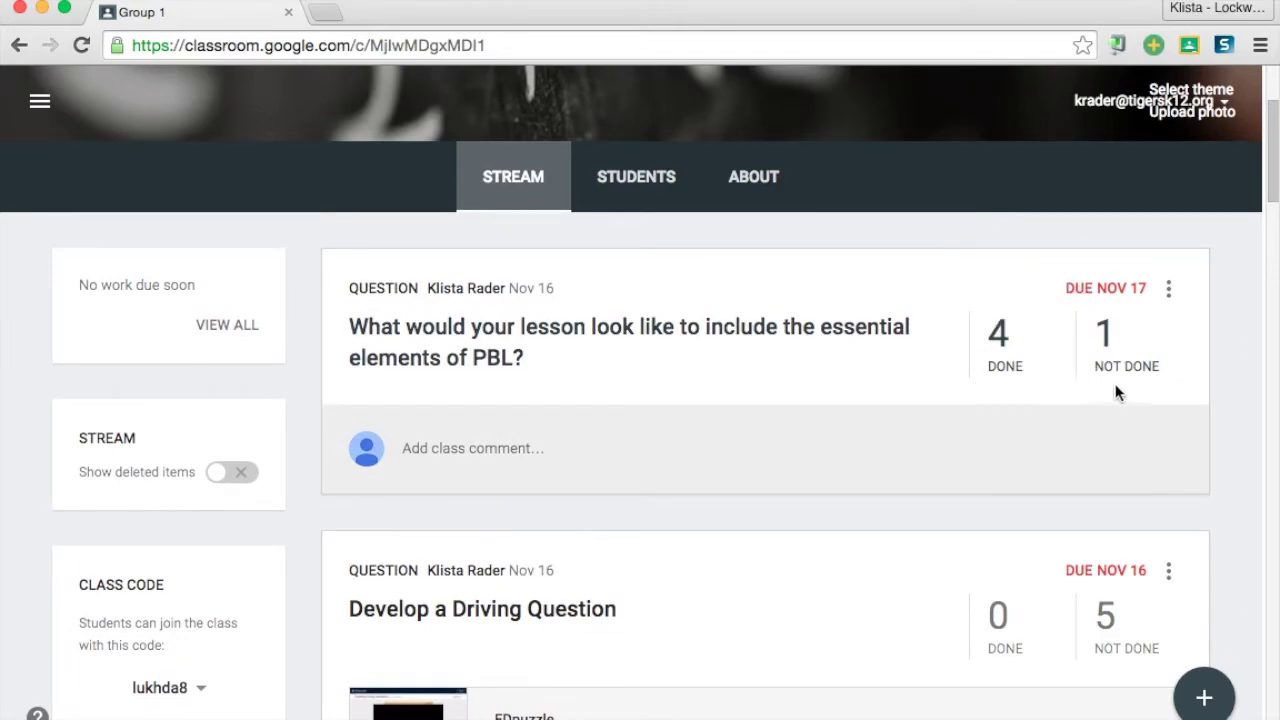
{"action": "scroll", "coordinate": [835, 484], "scroll_direction": "down", "scroll_amount": 3}
{"action": "scroll", "coordinate": [835, 488], "scroll_direction": "down", "scroll_amount": 20}
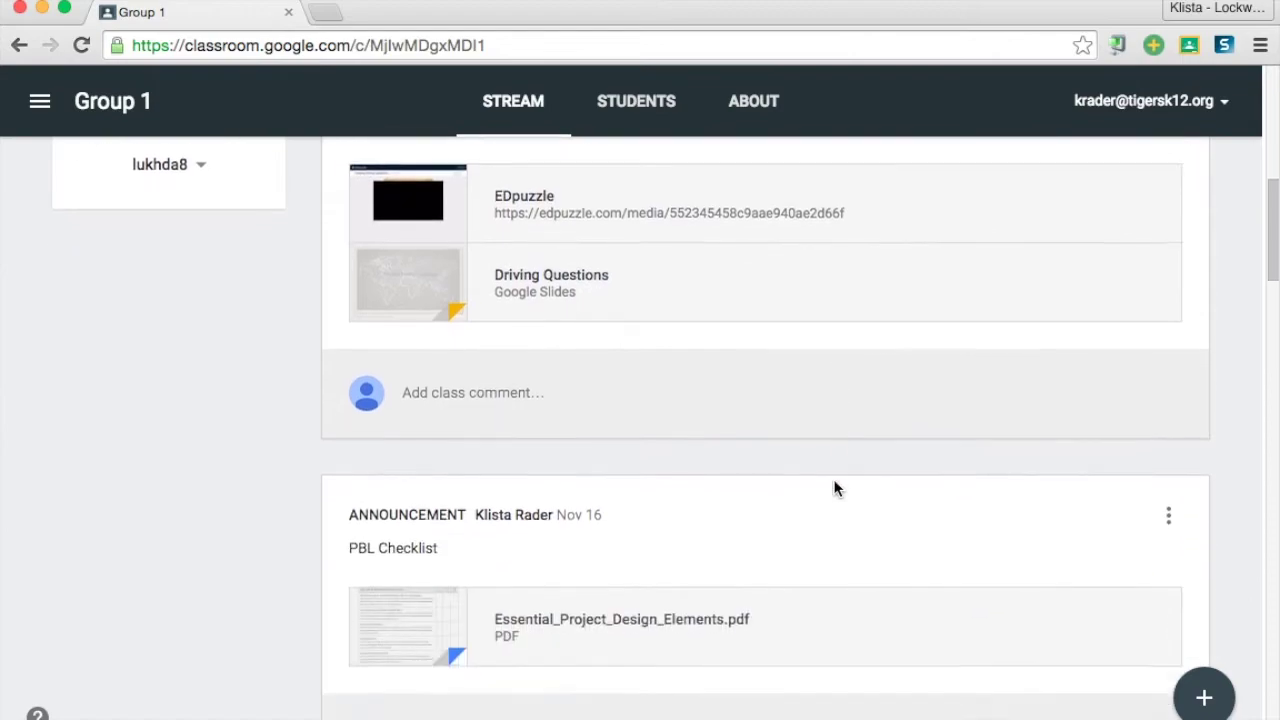
{"action": "scroll", "coordinate": [836, 487], "scroll_direction": "down", "scroll_amount": 5}
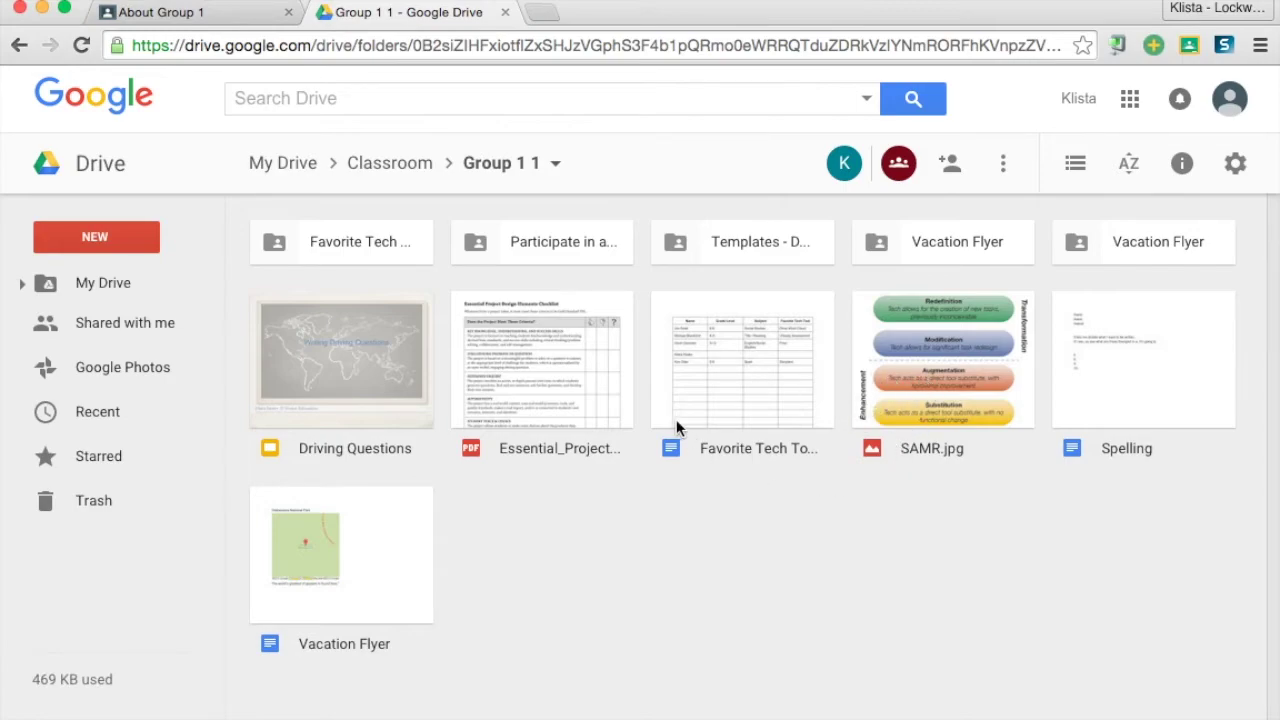
Open the second Vacation Flyer folder in Group 1 1 to show its four student docs.
{"action": "double_click", "coordinate": [1148, 250]}
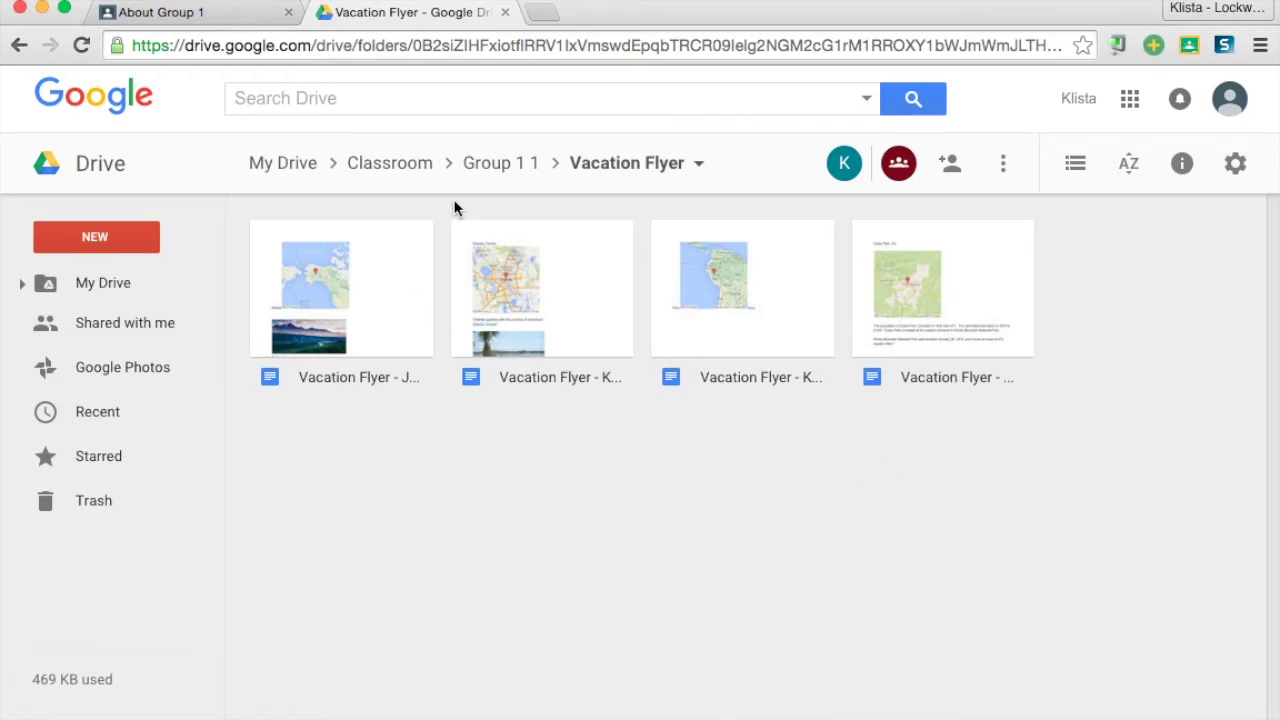
Go back up to the Group 1 1 folder in Drive.
{"action": "left_click", "coordinate": [500, 163]}
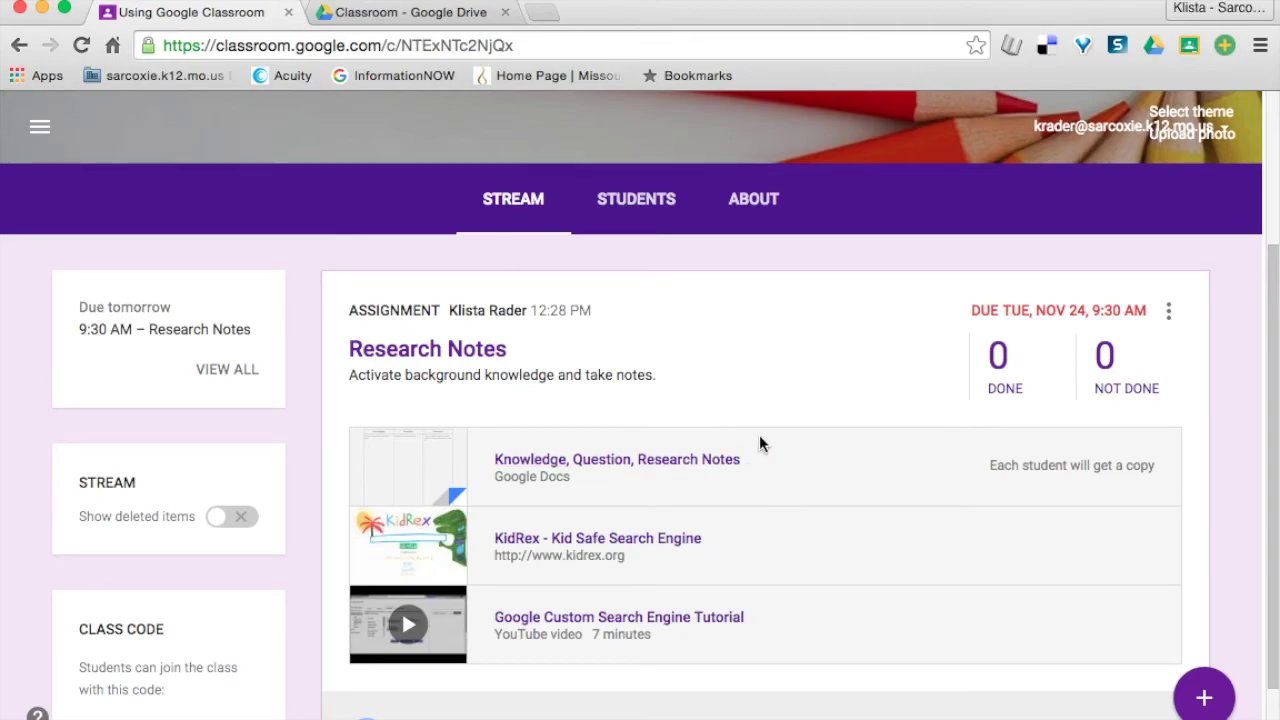
Go to the Assignments review page from the Classroom main menu.
{"action": "scroll", "coordinate": [506, 368], "scroll_direction": "up", "scroll_amount": 5}
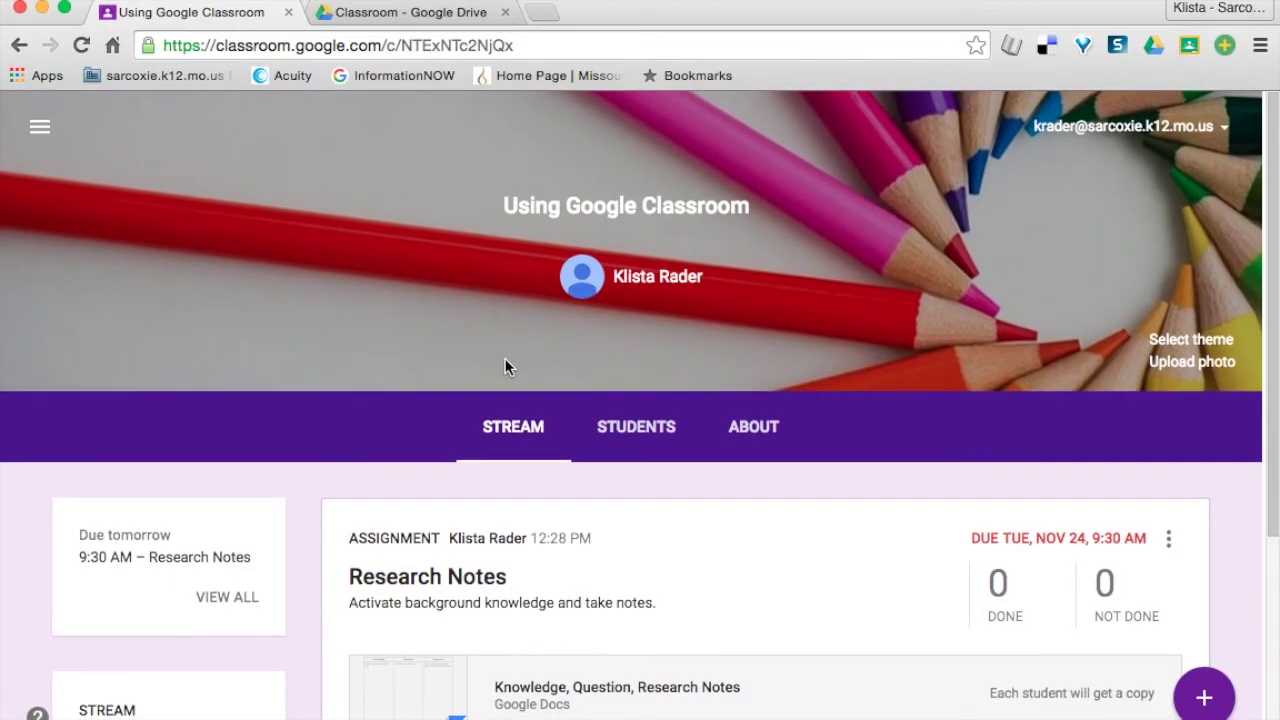
{"action": "left_click", "coordinate": [40, 126]}
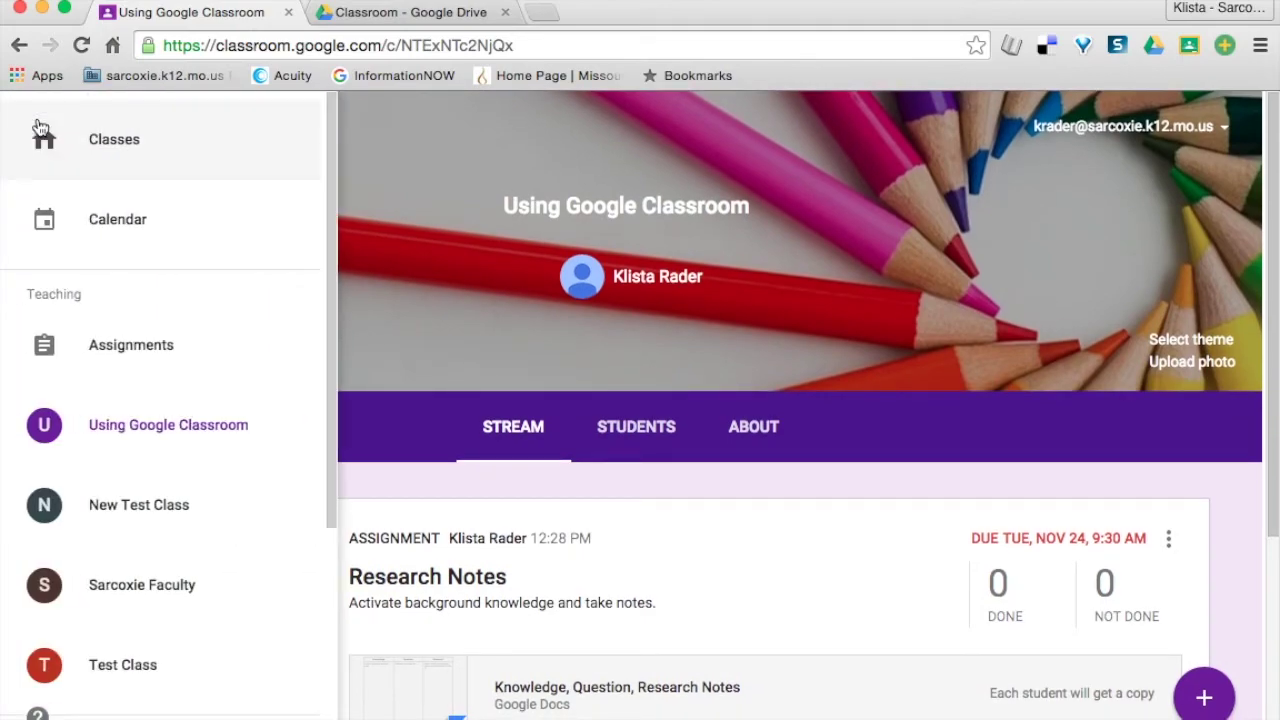
{"action": "left_click", "coordinate": [120, 356]}
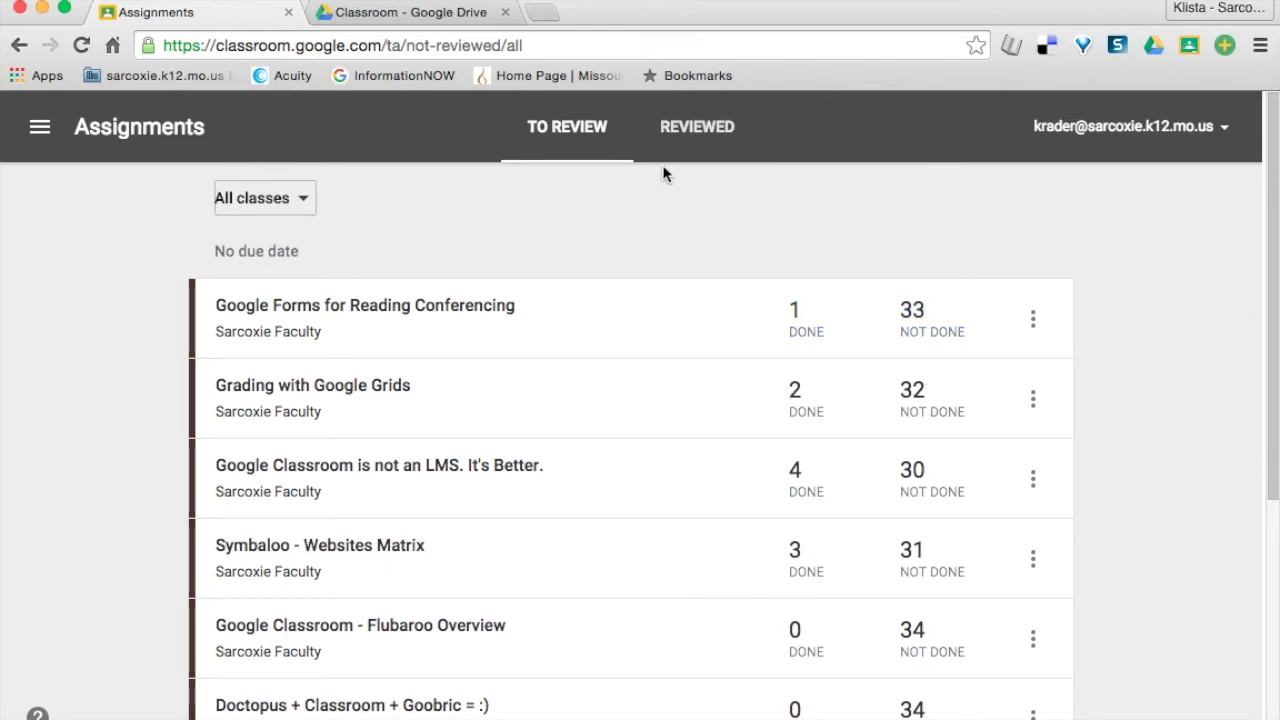
Filter the to-review list by Using Google Classroom, then switch back to All classes.
{"action": "left_click", "coordinate": [299, 200]}
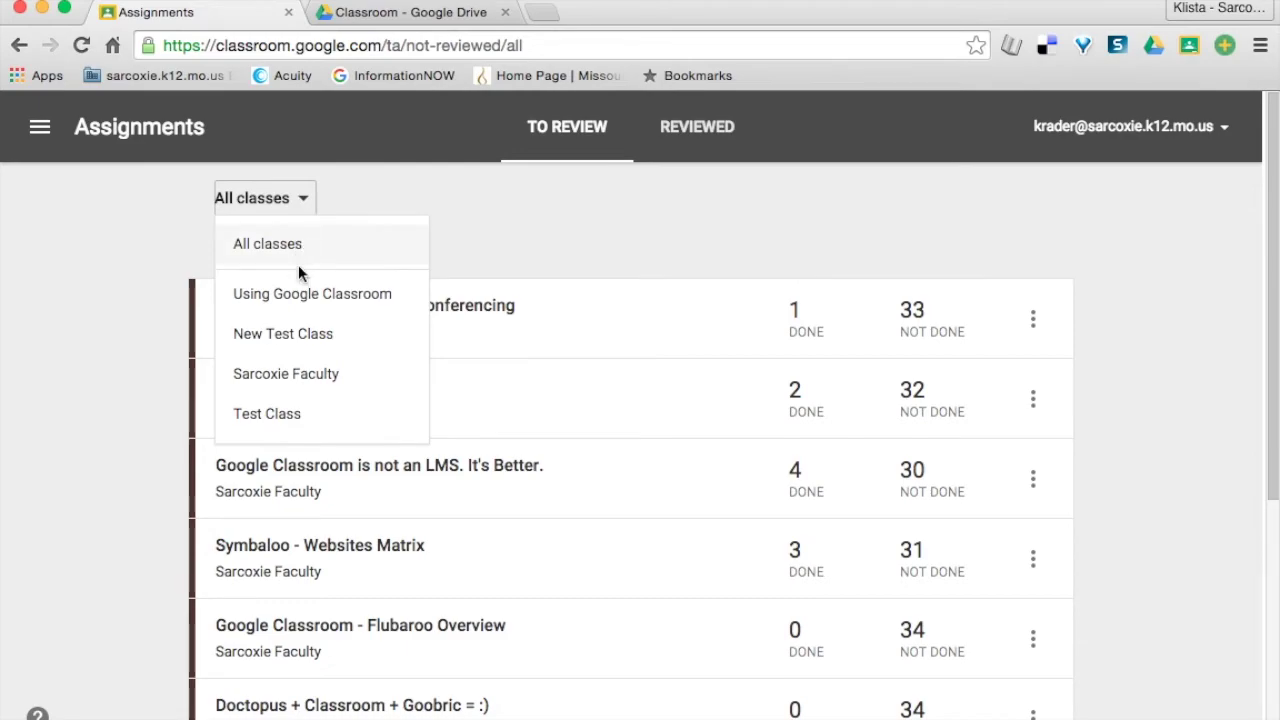
{"action": "left_click", "coordinate": [262, 306]}
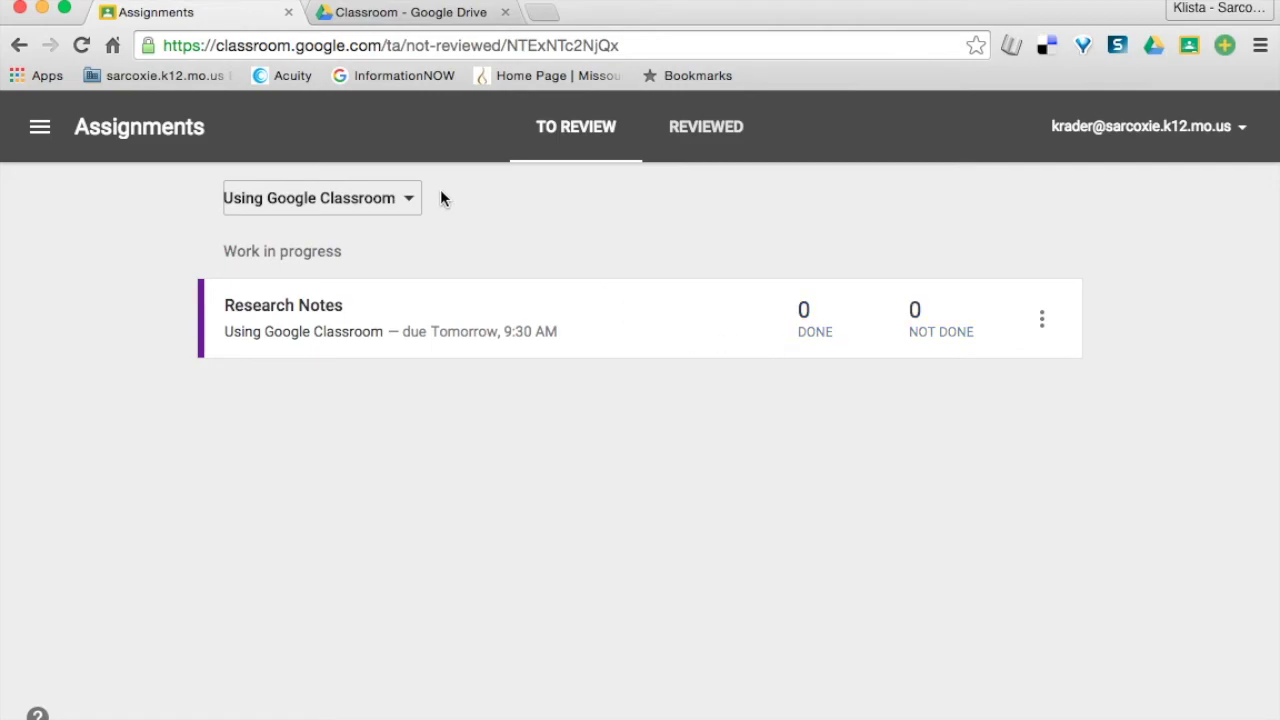
{"action": "left_click", "coordinate": [405, 199]}
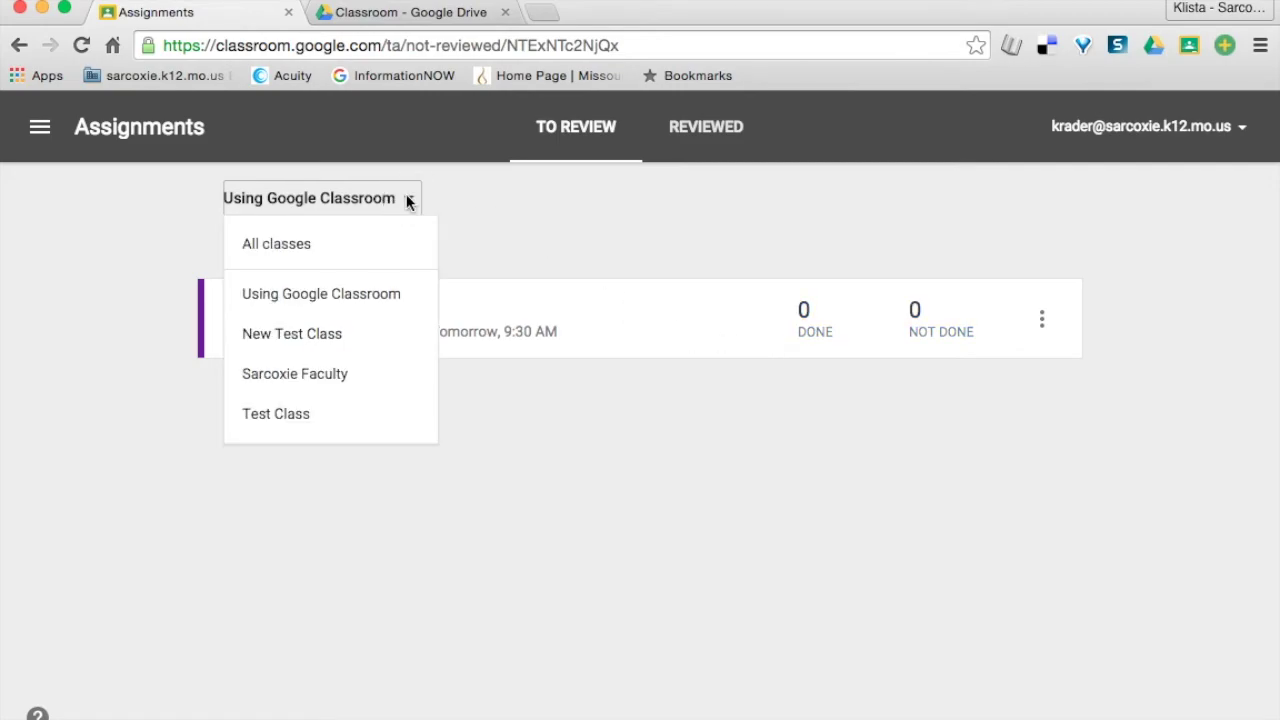
{"action": "left_click", "coordinate": [385, 252]}
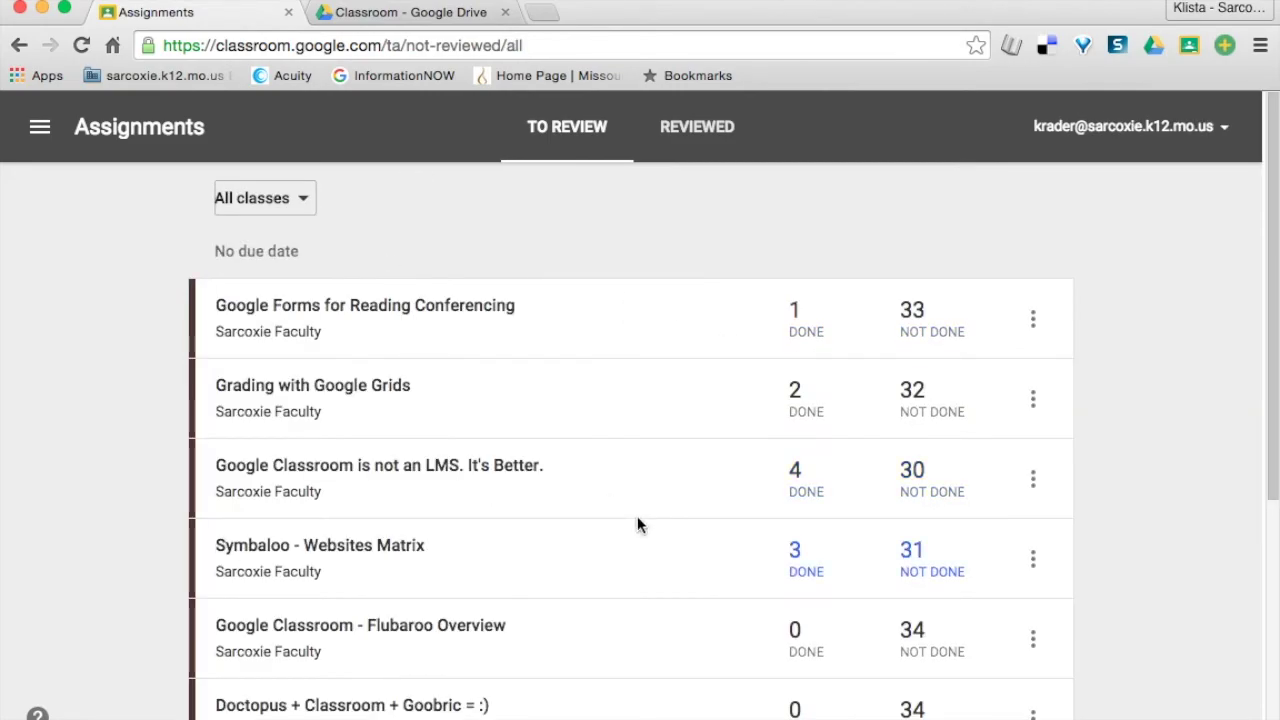
{"action": "scroll", "coordinate": [637, 520], "scroll_direction": "down", "scroll_amount": 3}
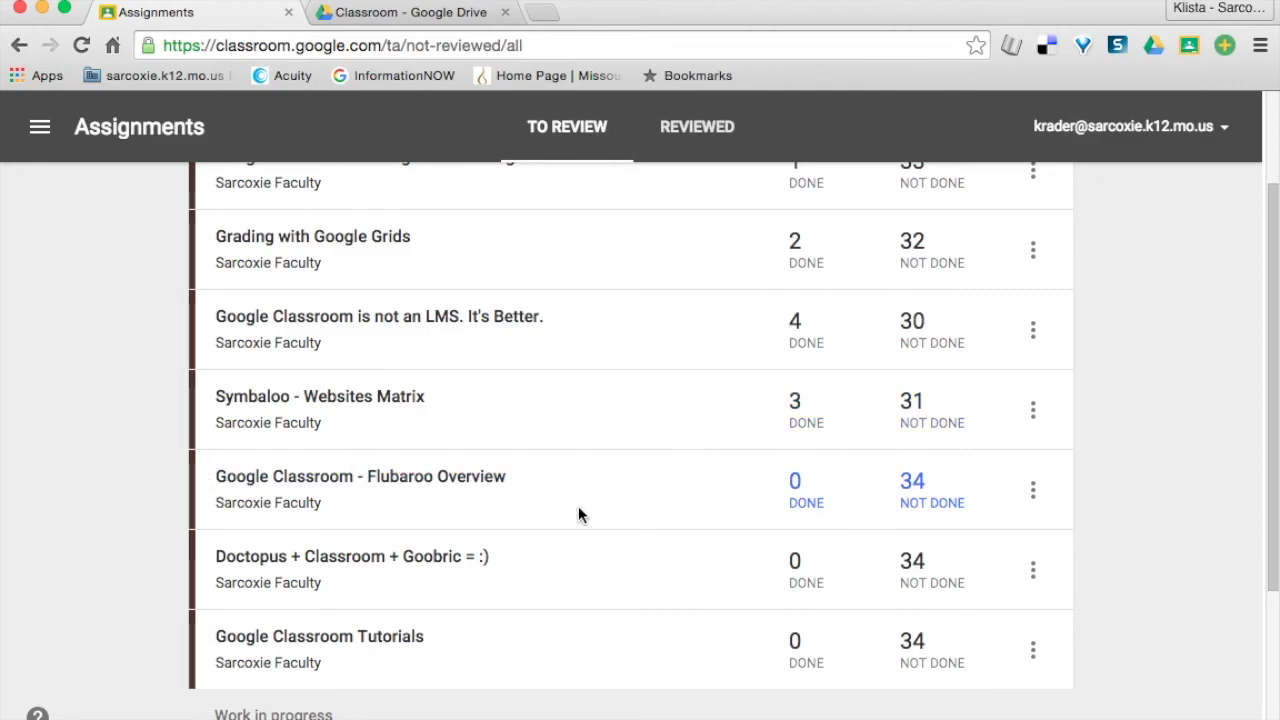
{"action": "scroll", "coordinate": [578, 515], "scroll_direction": "up", "scroll_amount": 1}
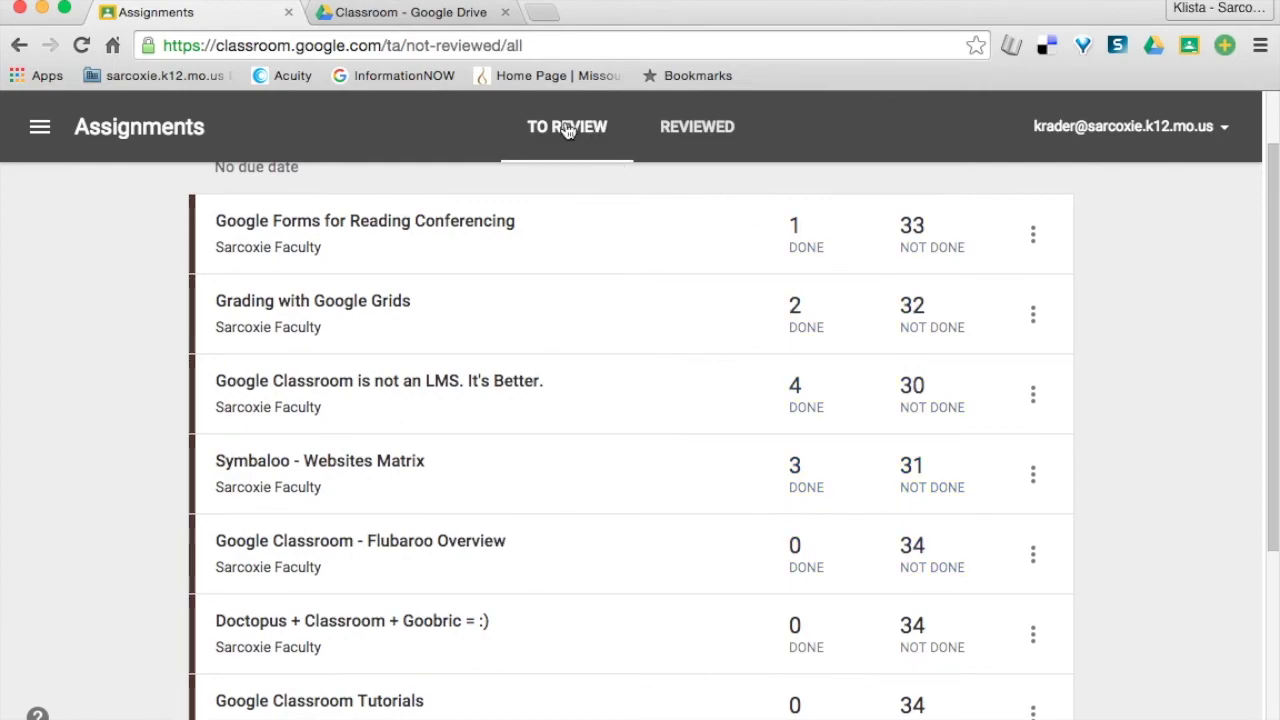
{"action": "scroll", "coordinate": [555, 350], "scroll_direction": "down", "scroll_amount": 5}
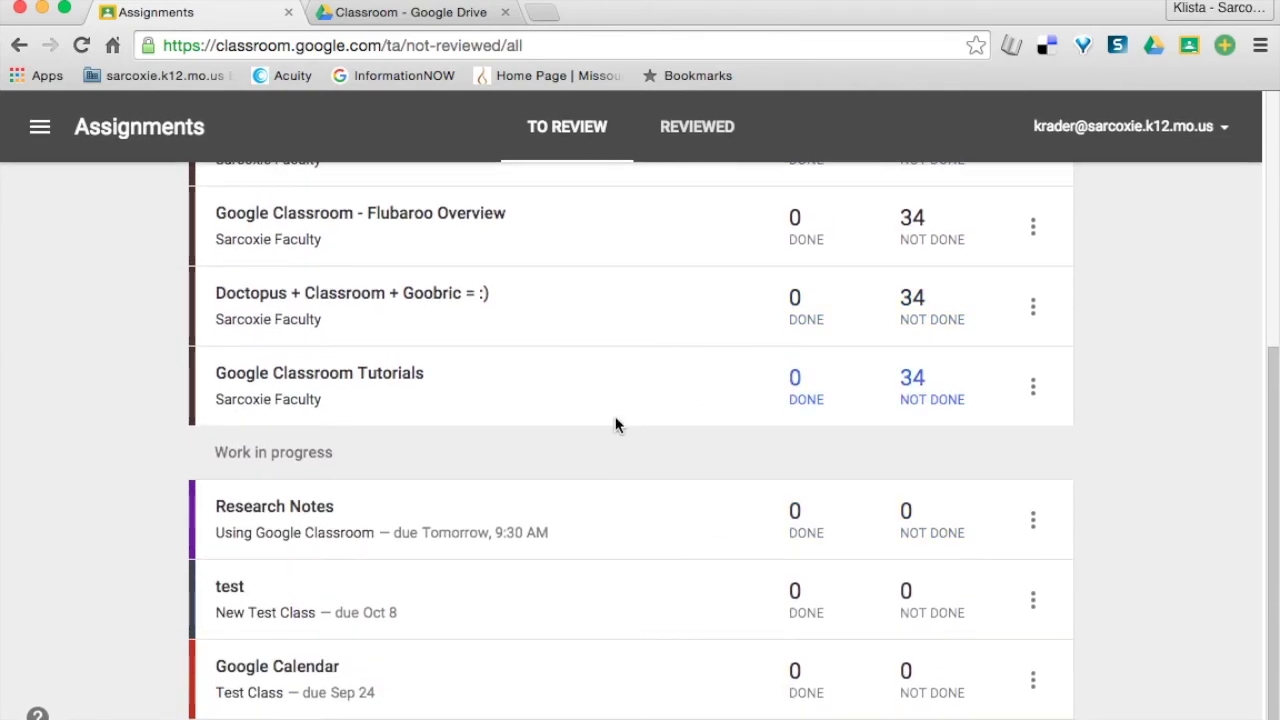
{"action": "scroll", "coordinate": [492, 467], "scroll_direction": "up", "scroll_amount": 4}
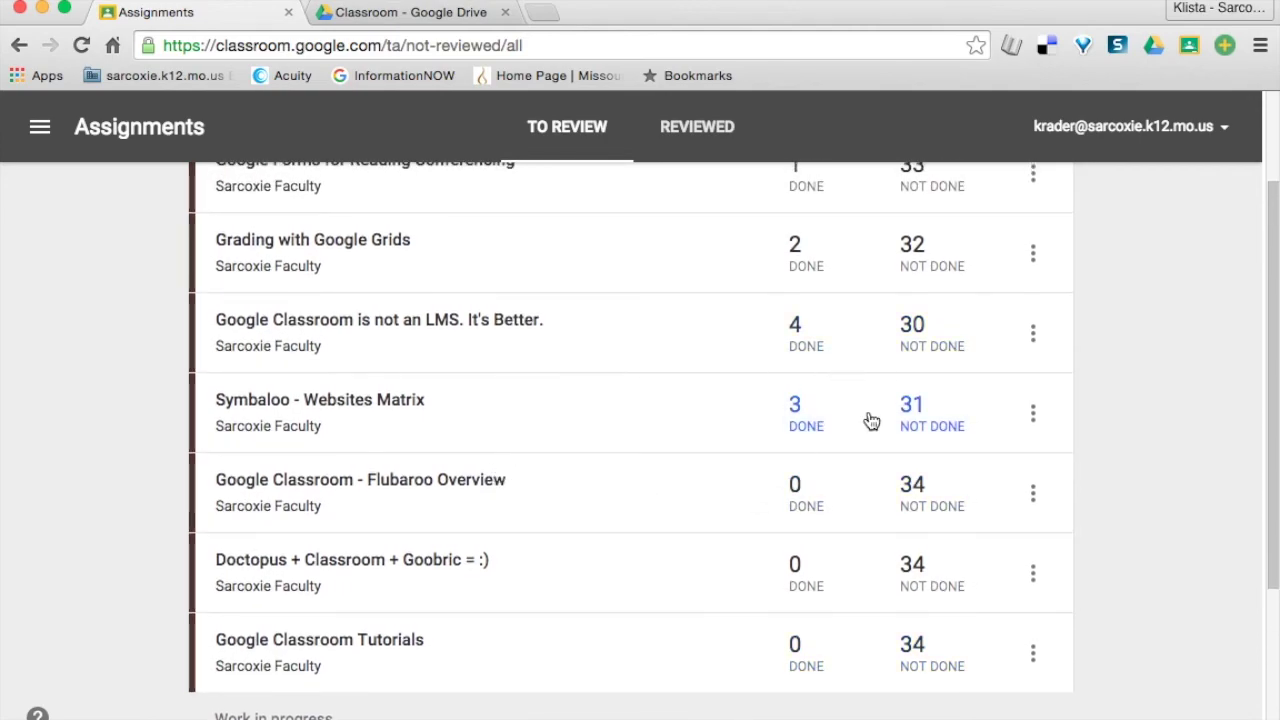
{"action": "scroll", "coordinate": [708, 375], "scroll_direction": "up", "scroll_amount": 2}
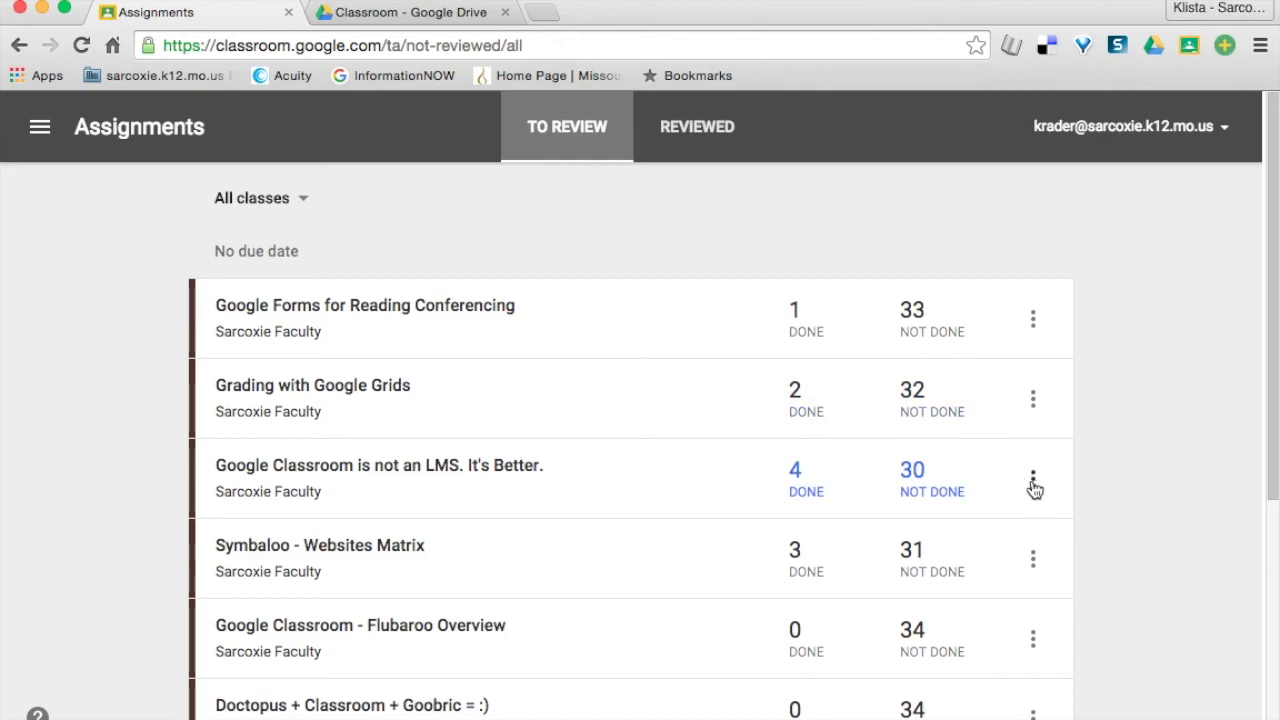
Mark "Google Classroom is not an LMS. It's Better." as reviewed and check the Reviewed list.
{"action": "left_click", "coordinate": [1033, 479]}
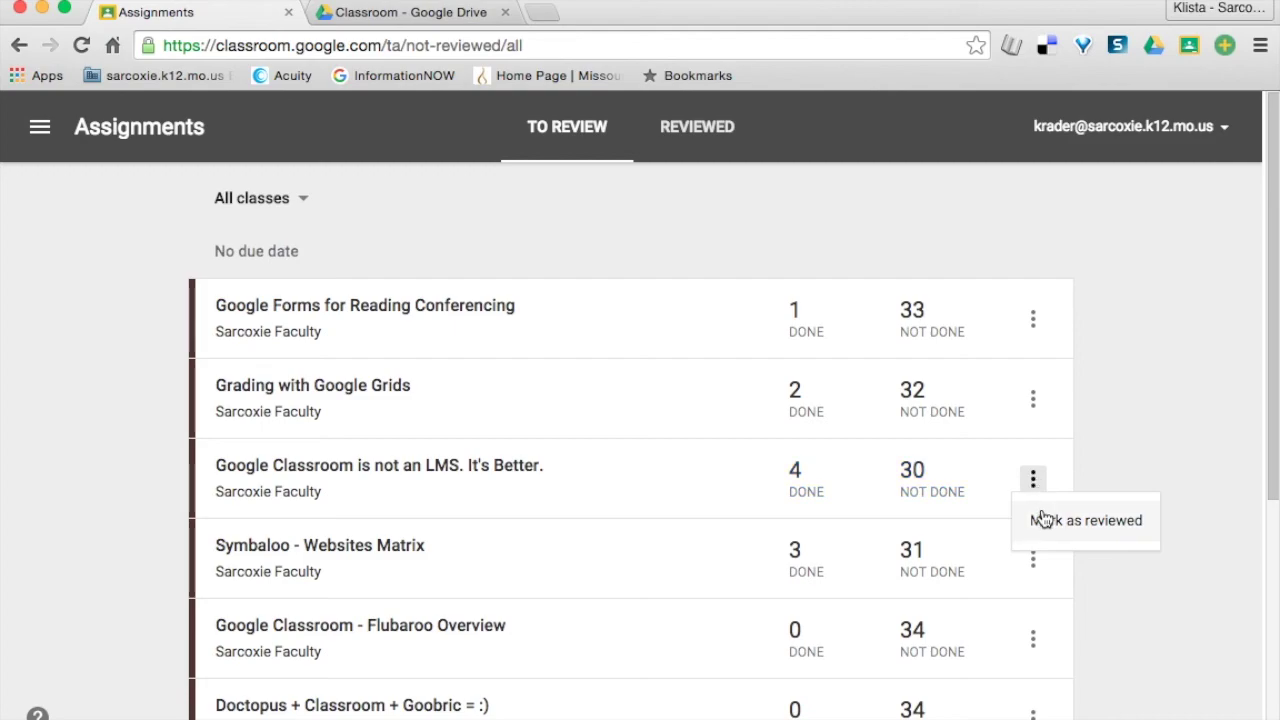
{"action": "left_click", "coordinate": [1044, 522]}
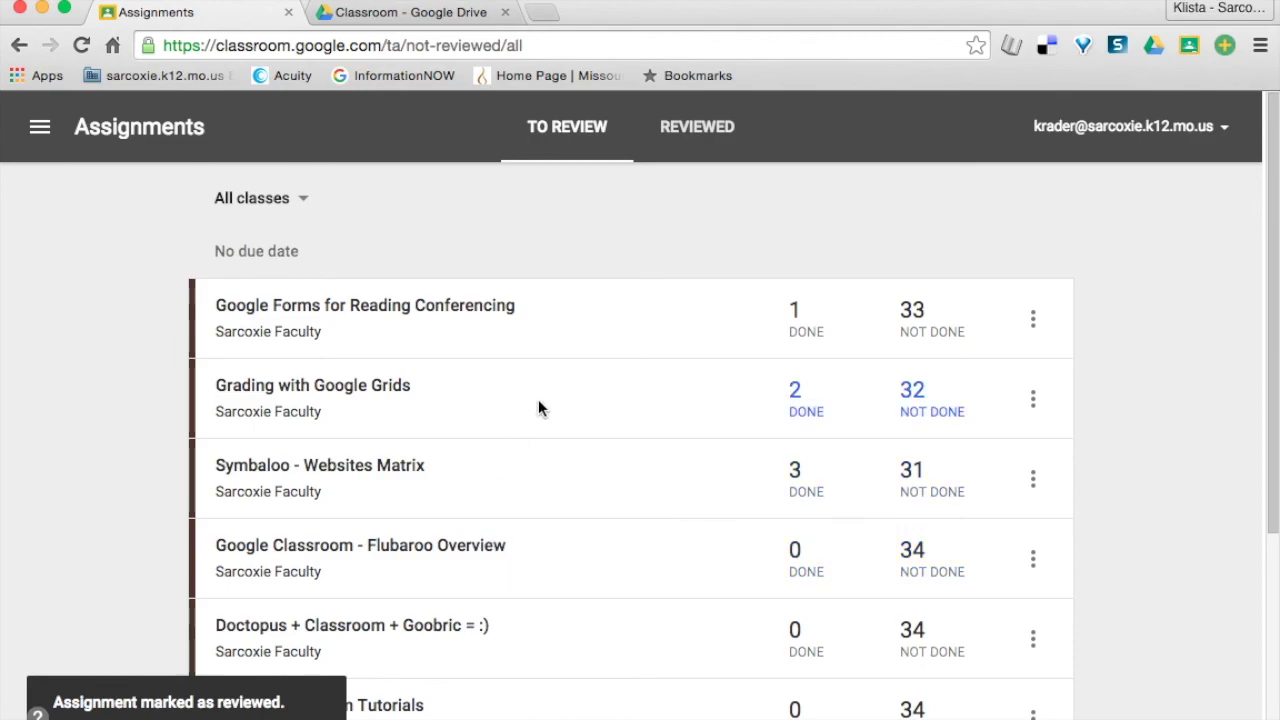
{"action": "left_click", "coordinate": [688, 132]}
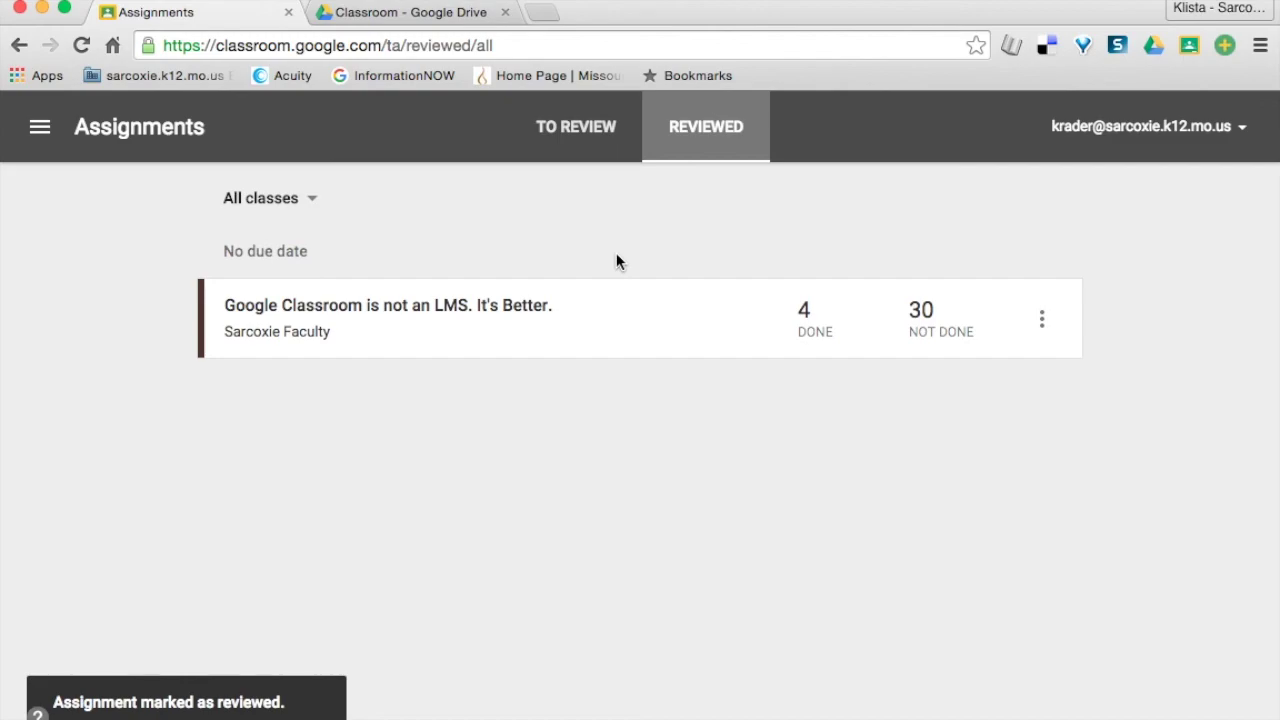
{"action": "key", "text": "super+bracketleft"}
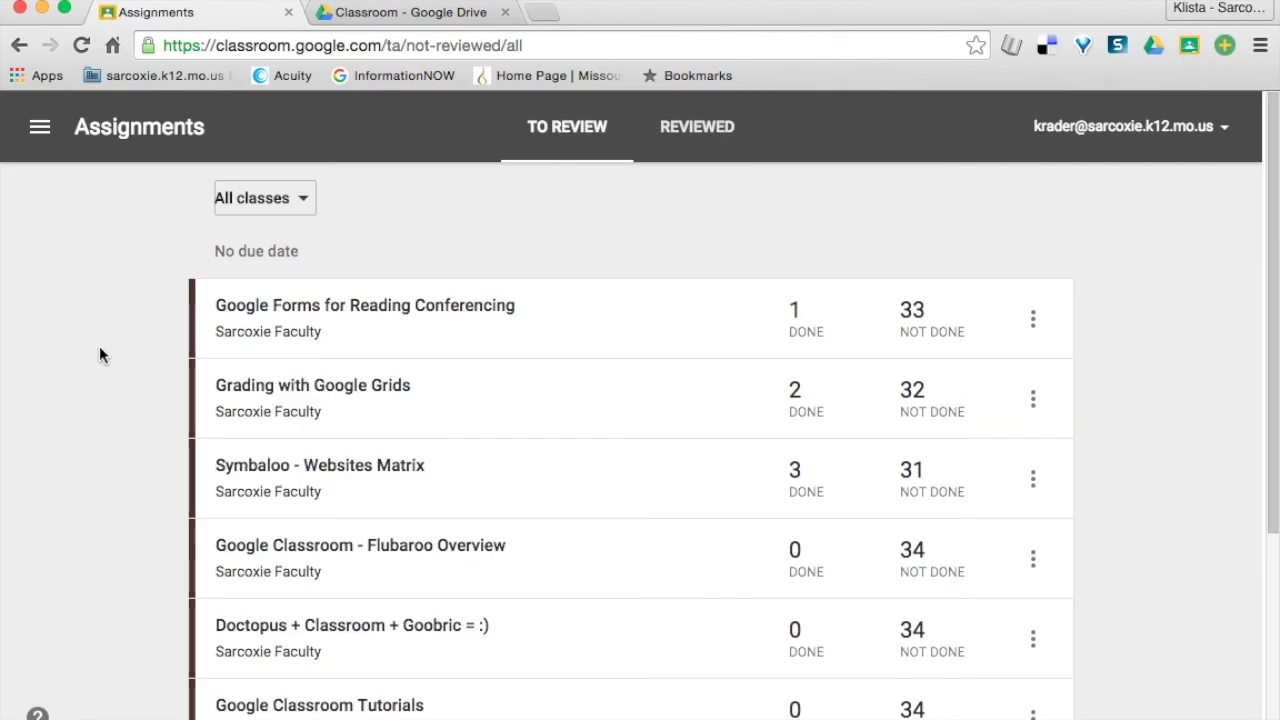